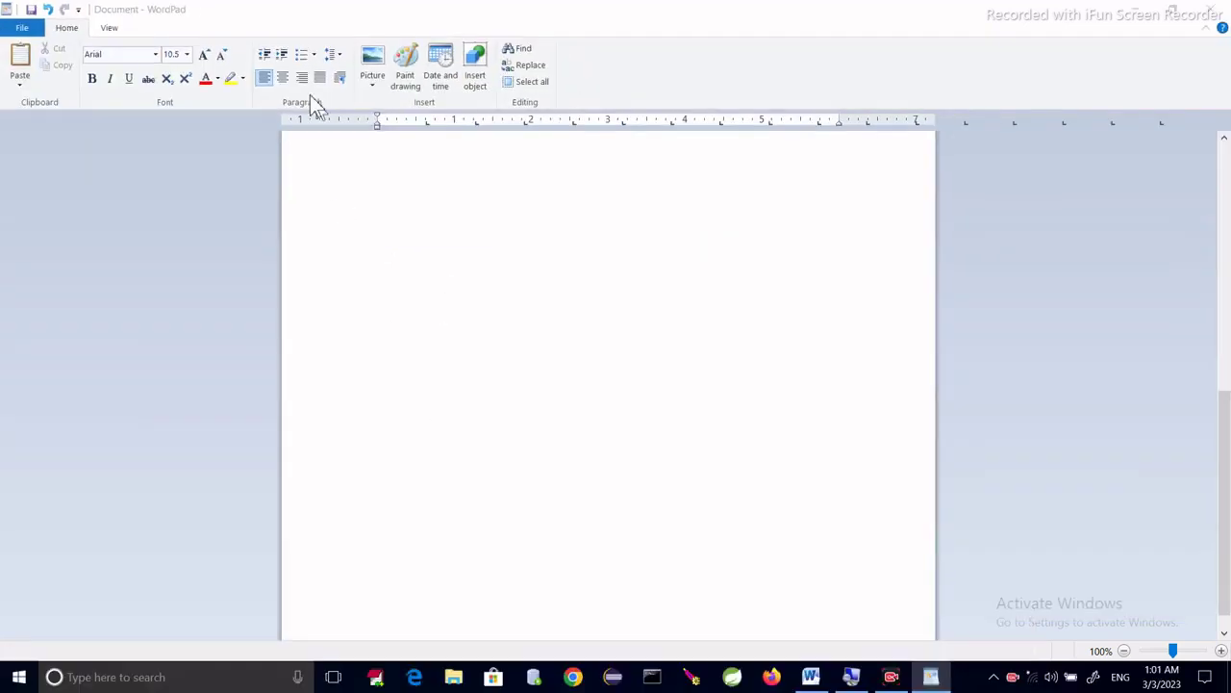
# - Insert the portrait photo stored in the Desktop folder into the document as a picture
pyautogui.click(373, 75)
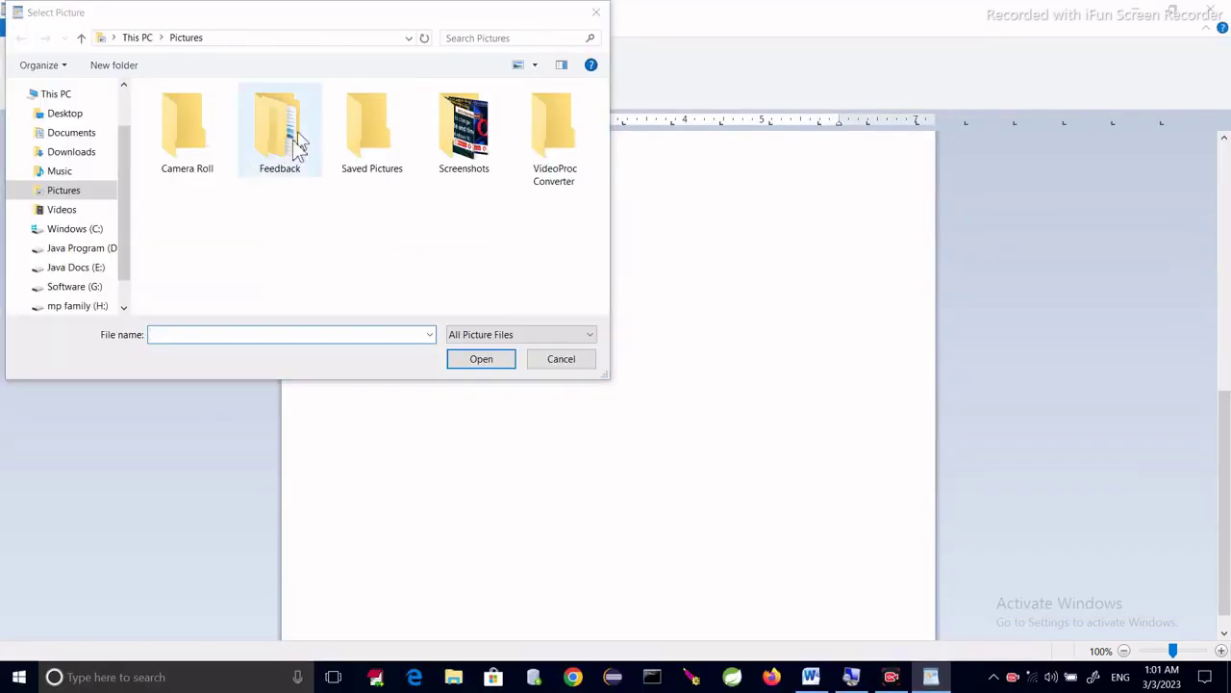
pyautogui.click(65, 114)
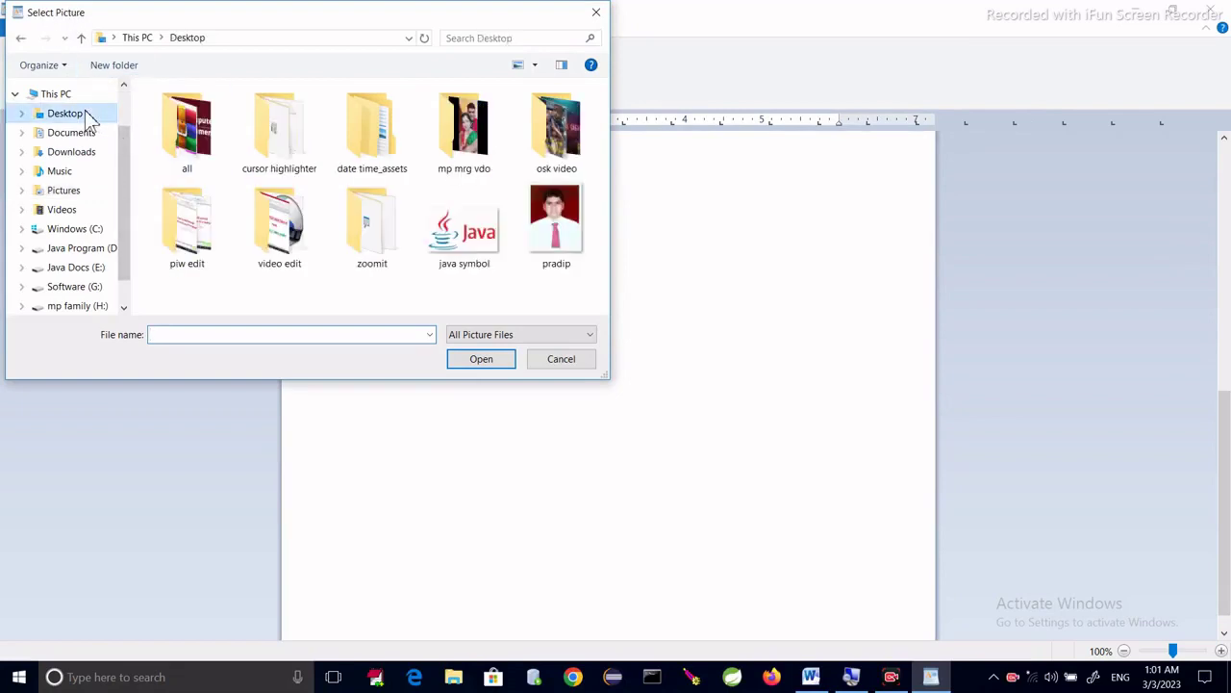
pyautogui.click(566, 244)
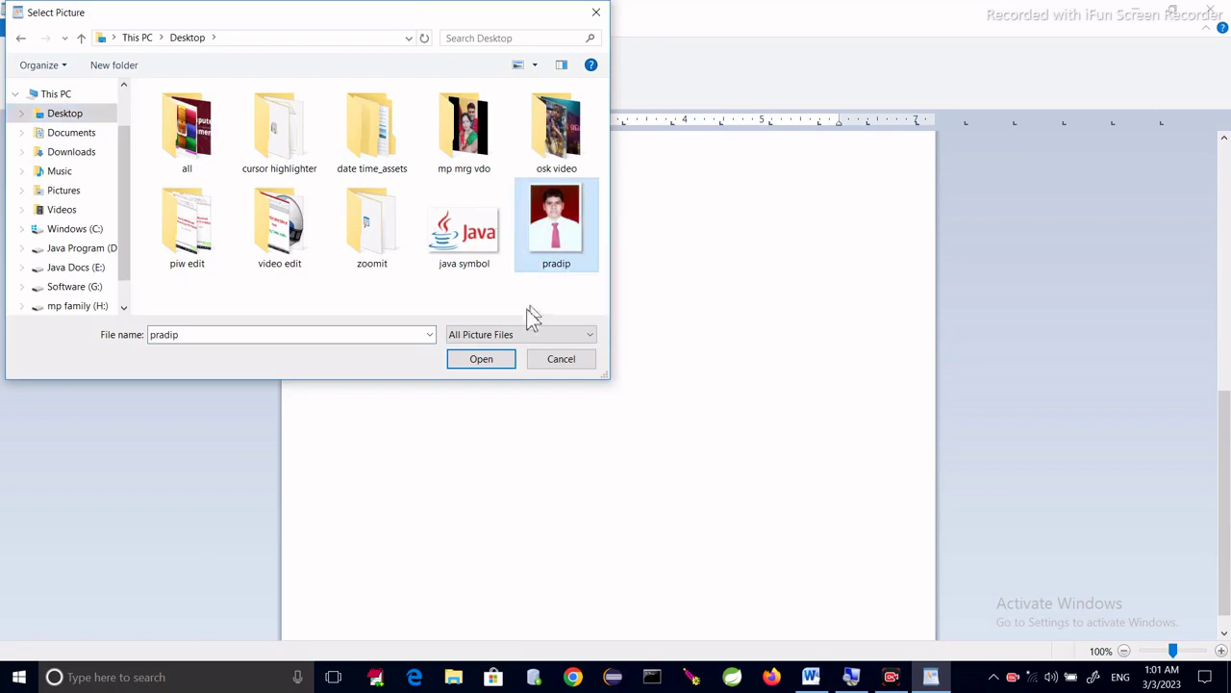
pyautogui.click(501, 364)
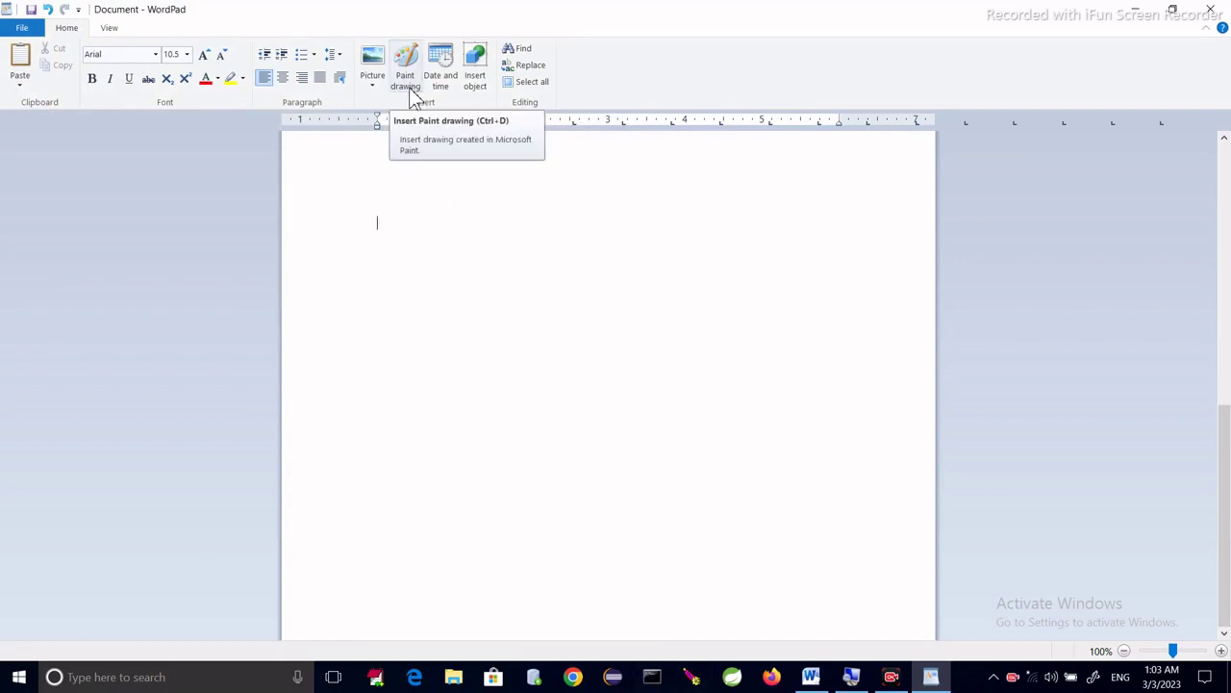
# - Insert a new Paint drawing into the document and enlarge its canvas in both width and height
pyautogui.click(410, 94)
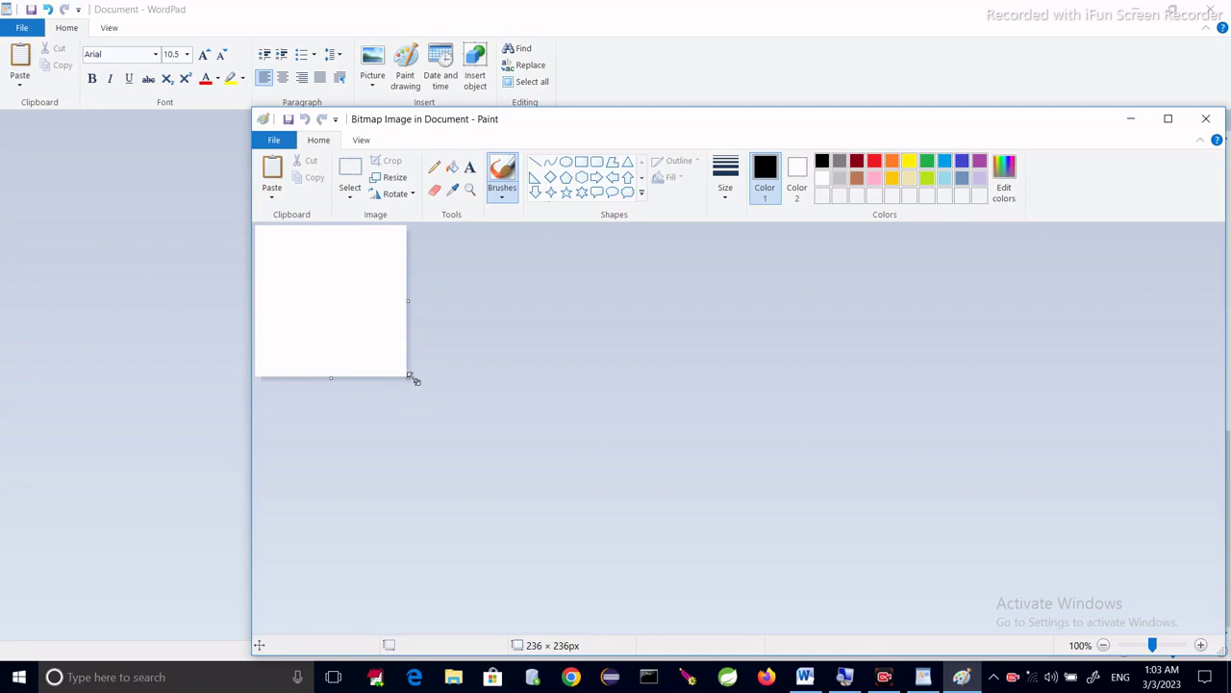
pyautogui.moveTo(412, 378); pyautogui.dragTo(640, 502)
pyautogui.moveTo(626, 129); pyautogui.dragTo(643, 243)
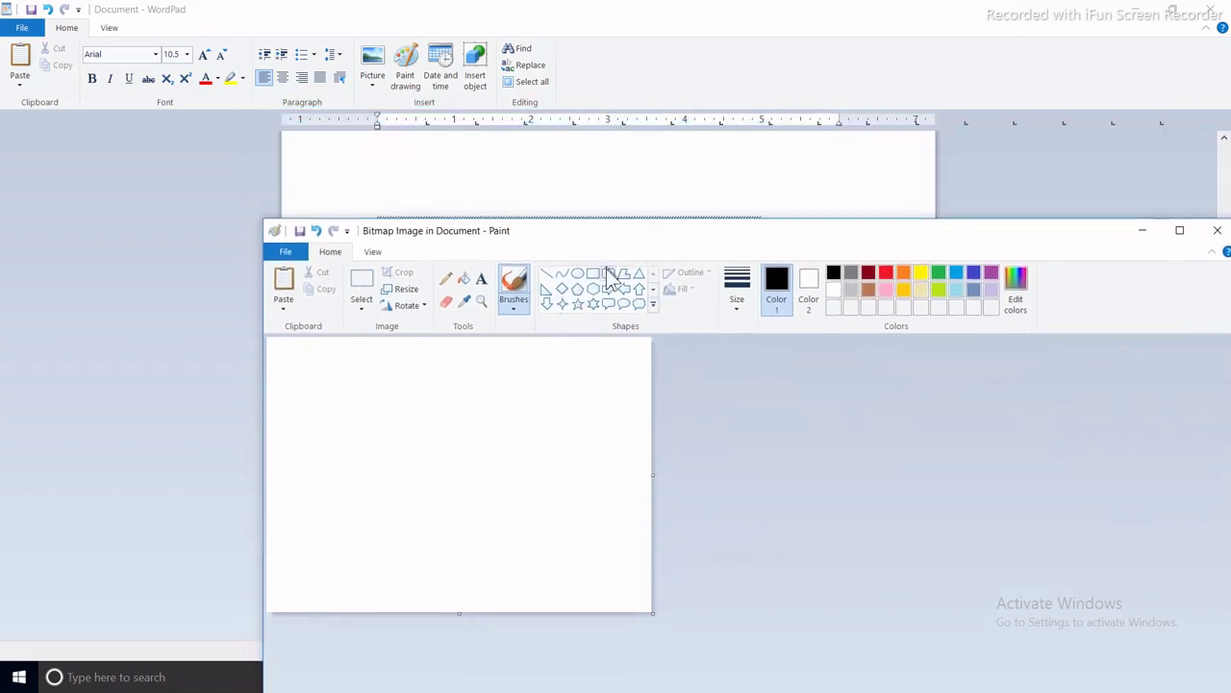
# - Draw a six-pointed star in the middle of the Paint canvas and make its outline orange
pyautogui.click(594, 306)
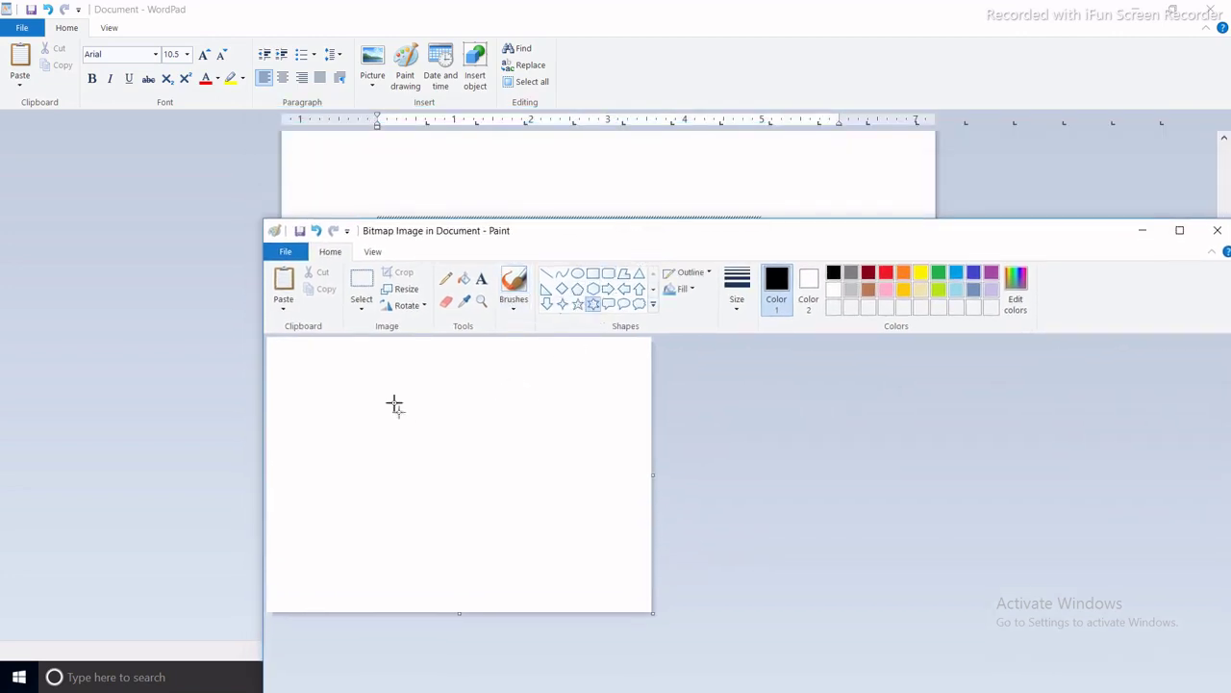
pyautogui.moveTo(381, 379); pyautogui.dragTo(543, 532)
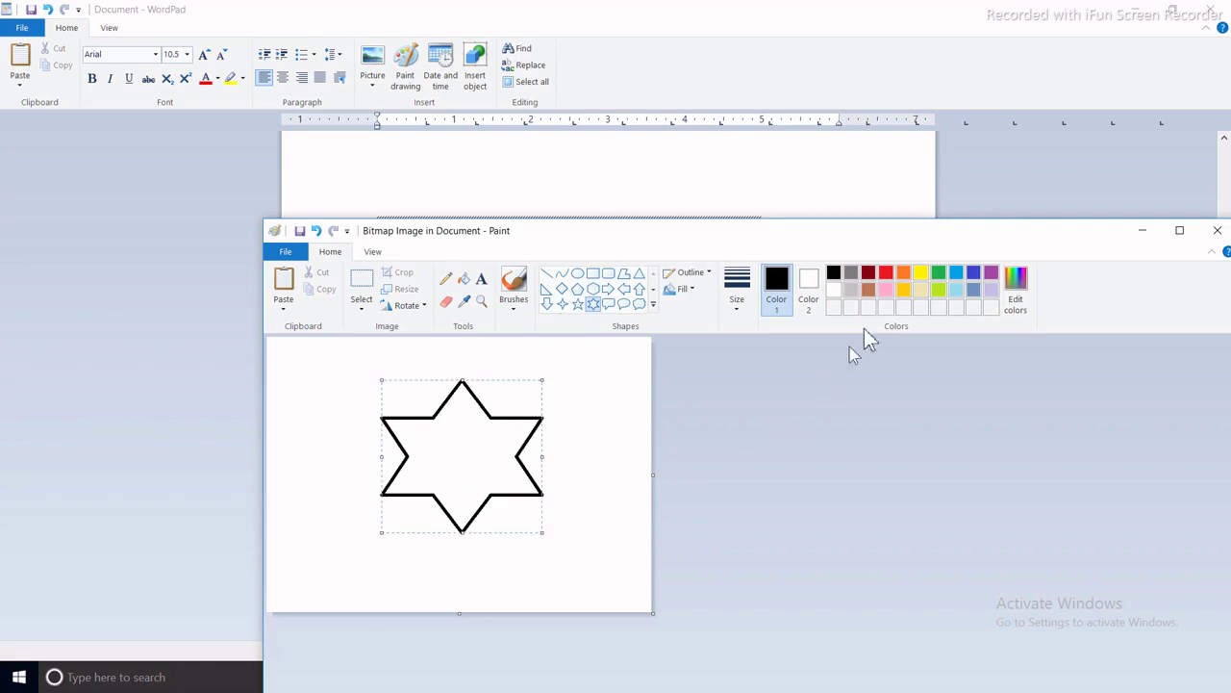
pyautogui.click(908, 275)
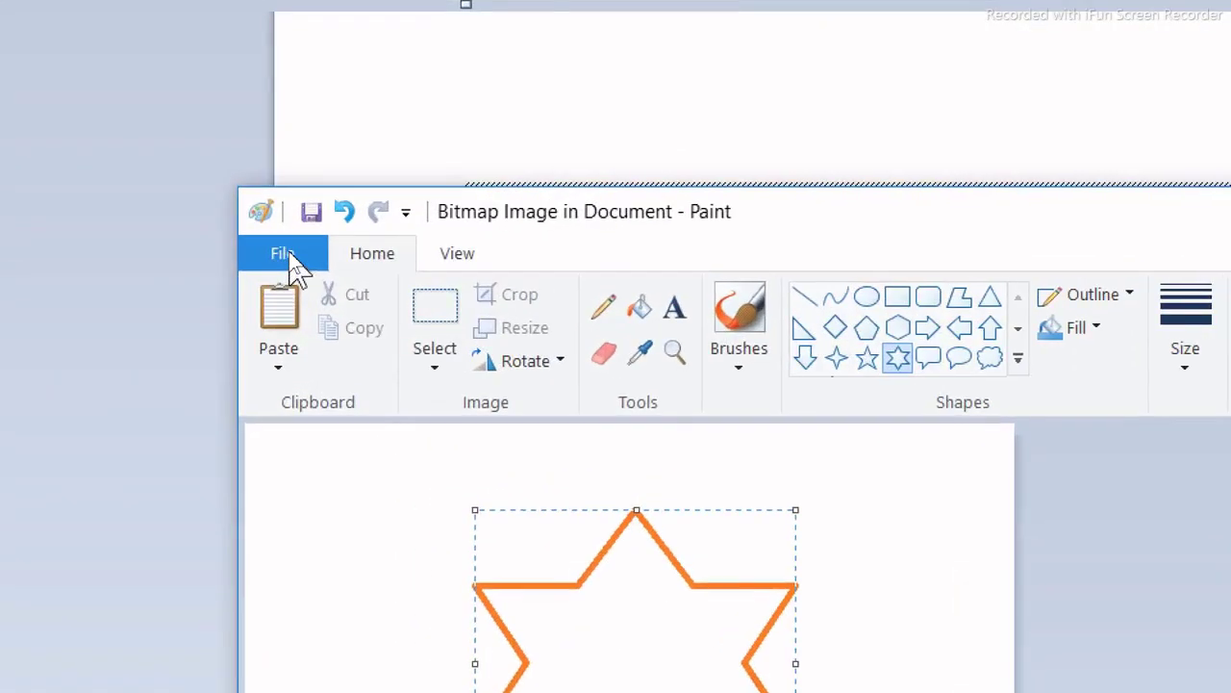
# - Update the document with the star drawing and stretch the embedded object vertically to fit the whole star
pyautogui.click(288, 252)
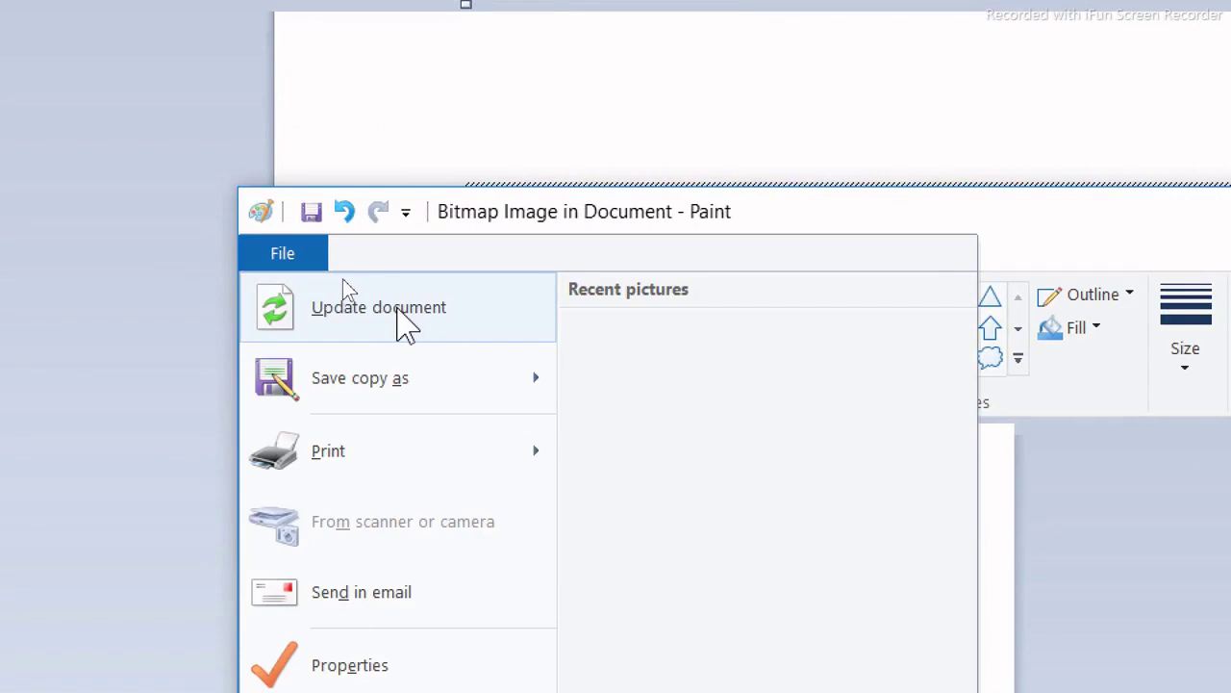
pyautogui.click(397, 311)
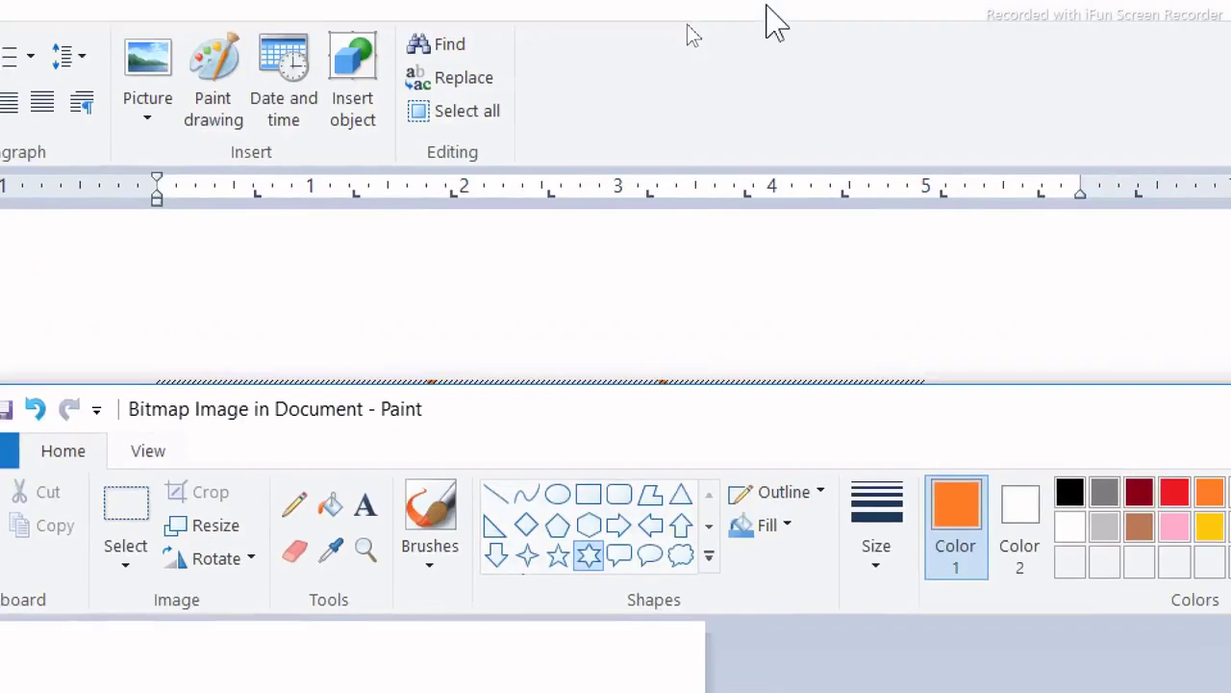
pyautogui.click(671, 330)
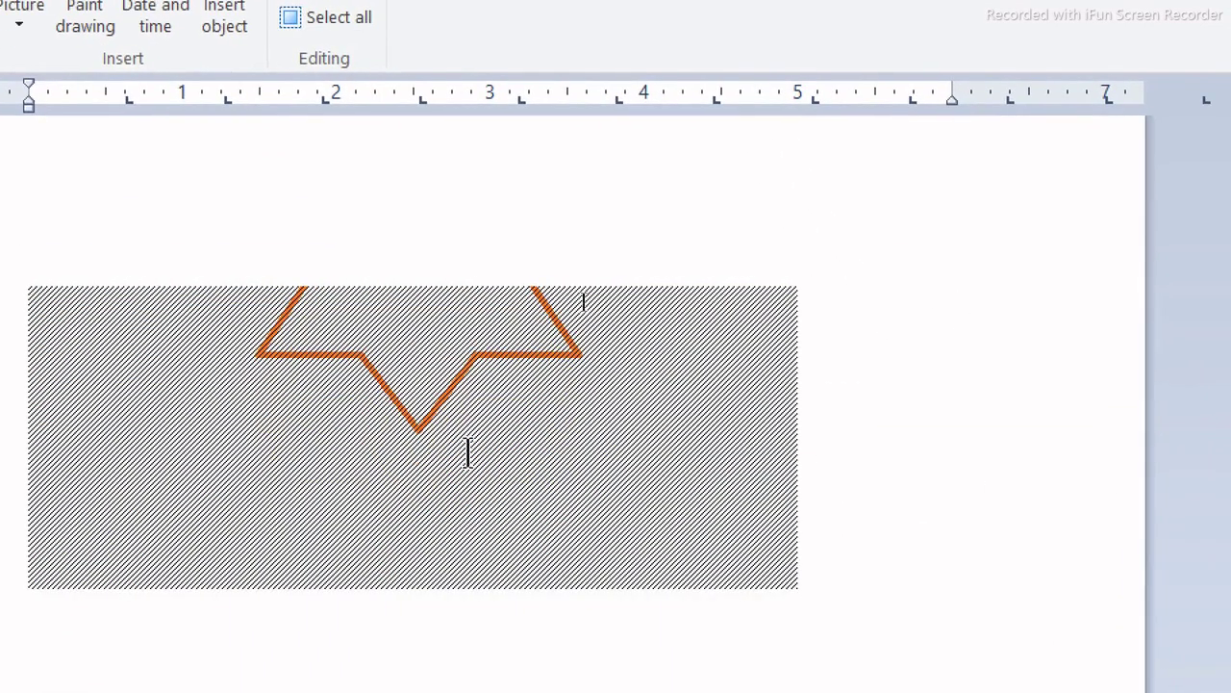
pyautogui.click(311, 399)
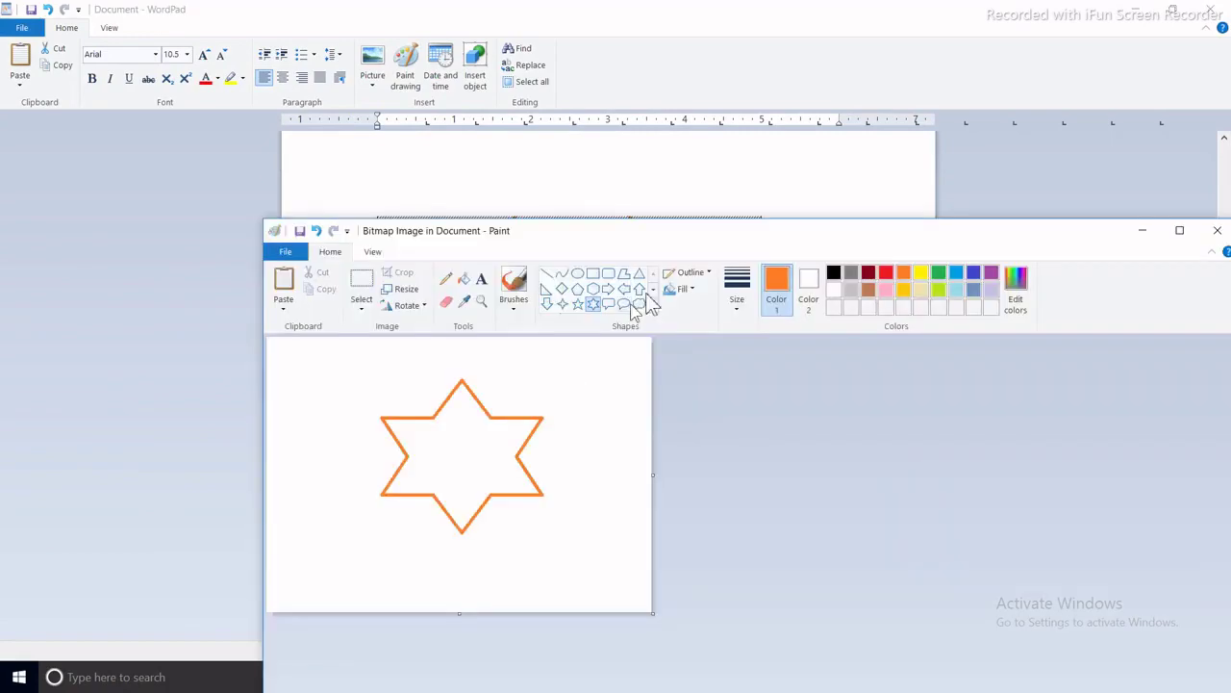
pyautogui.click(703, 187)
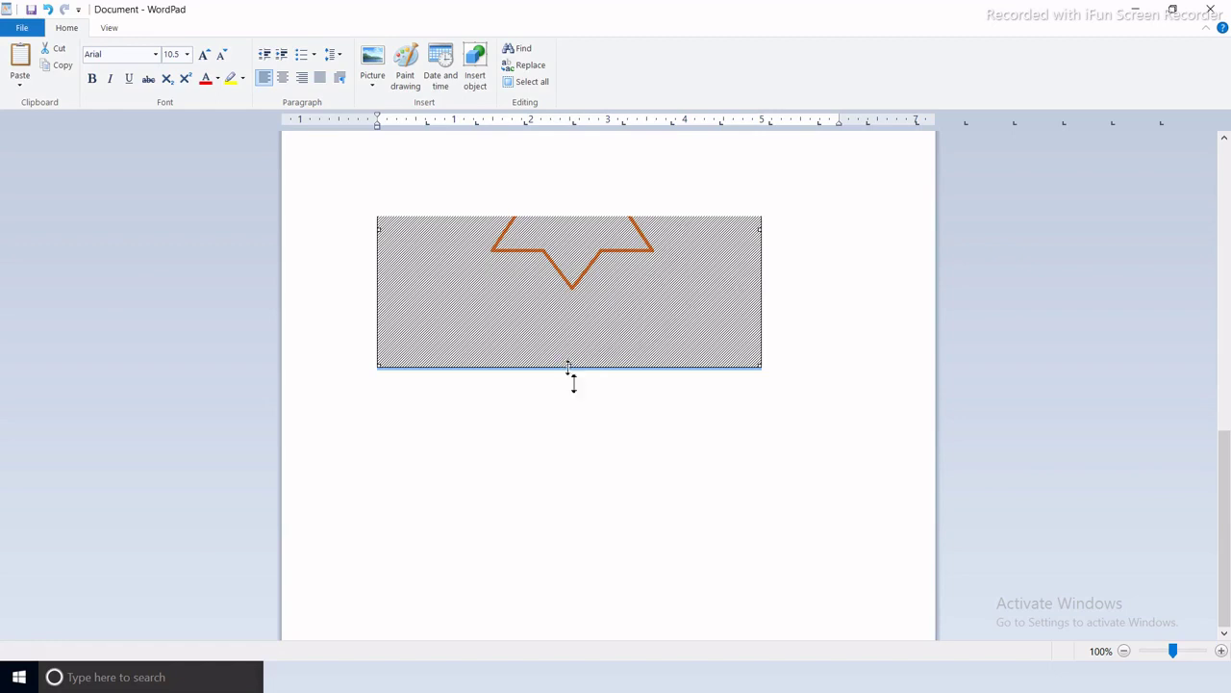
pyautogui.moveTo(573, 382); pyautogui.dragTo(575, 577)
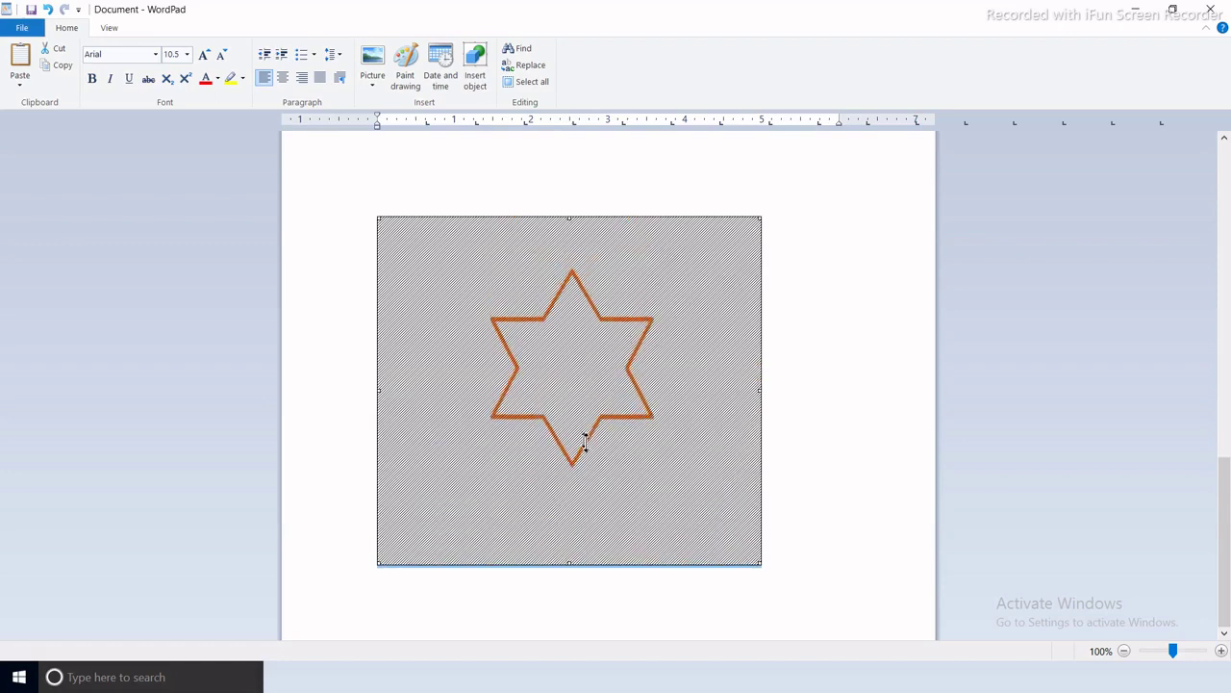
# - Reopen the embedded star drawing in Paint, close the editor and delete the drawing from the document
pyautogui.doubleClick(590, 382)
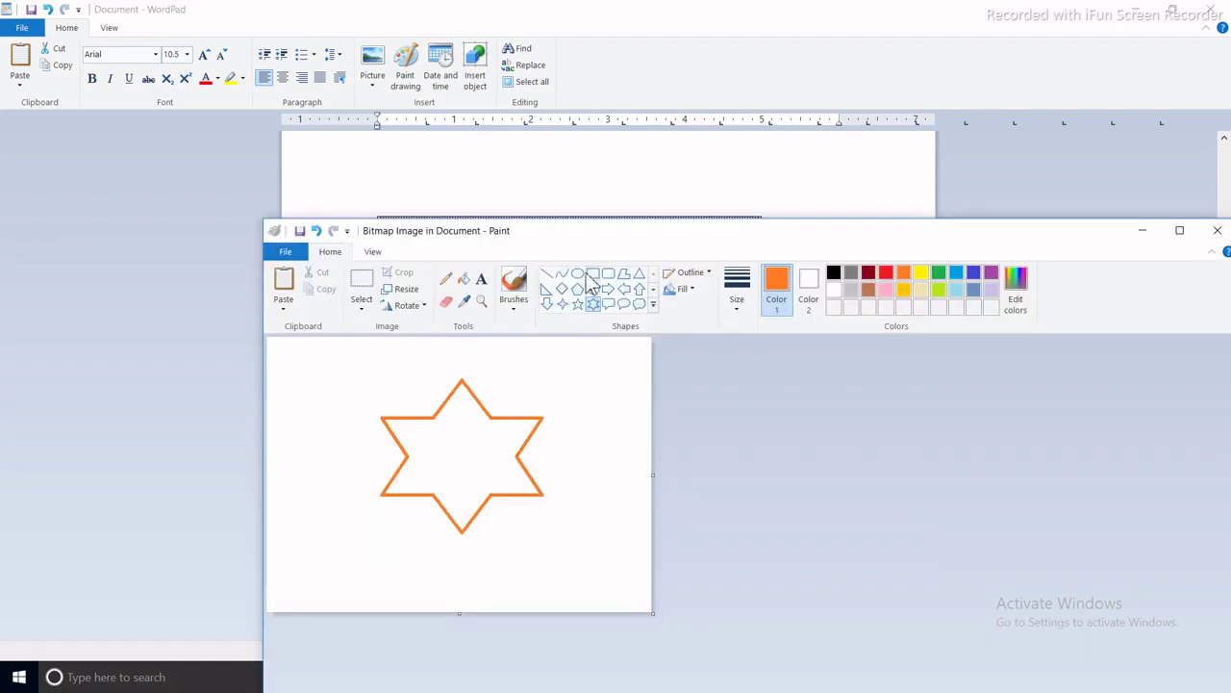
pyautogui.moveTo(577, 233)
pyautogui.mouseDown()
pyautogui.moveTo(615, 316)
pyautogui.moveTo(630, 281)
pyautogui.moveTo(588, 234)
pyautogui.moveTo(508, 256)
pyautogui.moveTo(620, 258)
pyautogui.mouseUp()
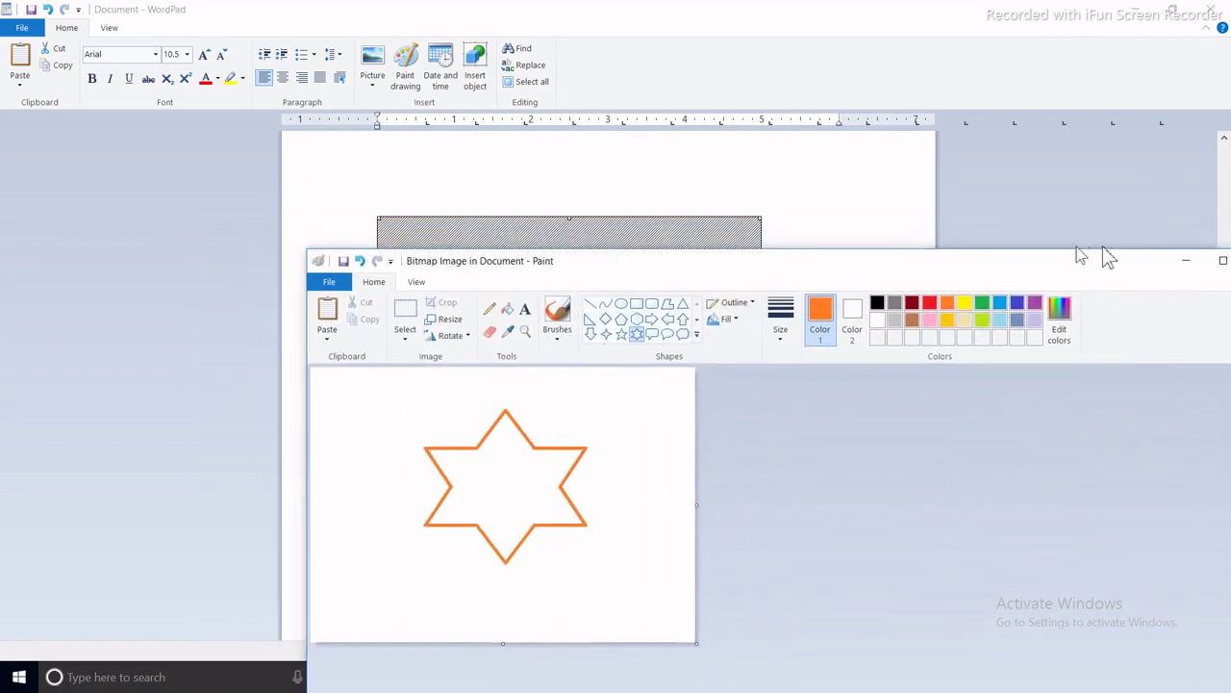
pyautogui.moveTo(1117, 270); pyautogui.dragTo(1015, 269)
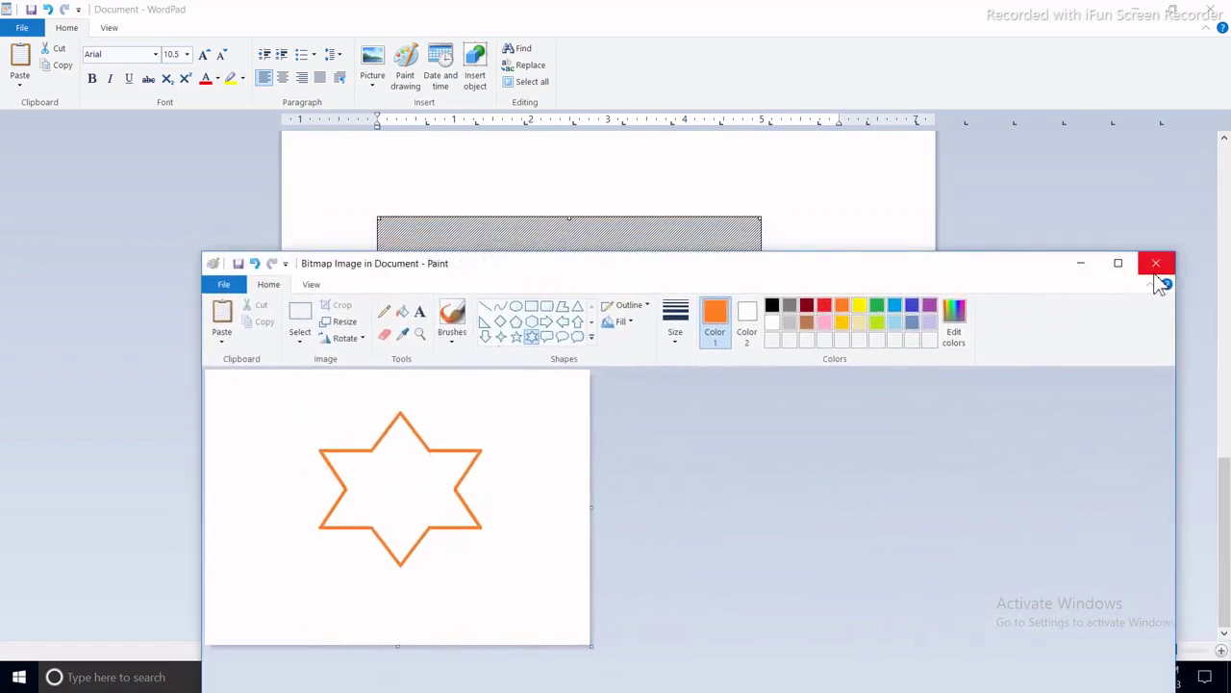
pyautogui.click(1156, 274)
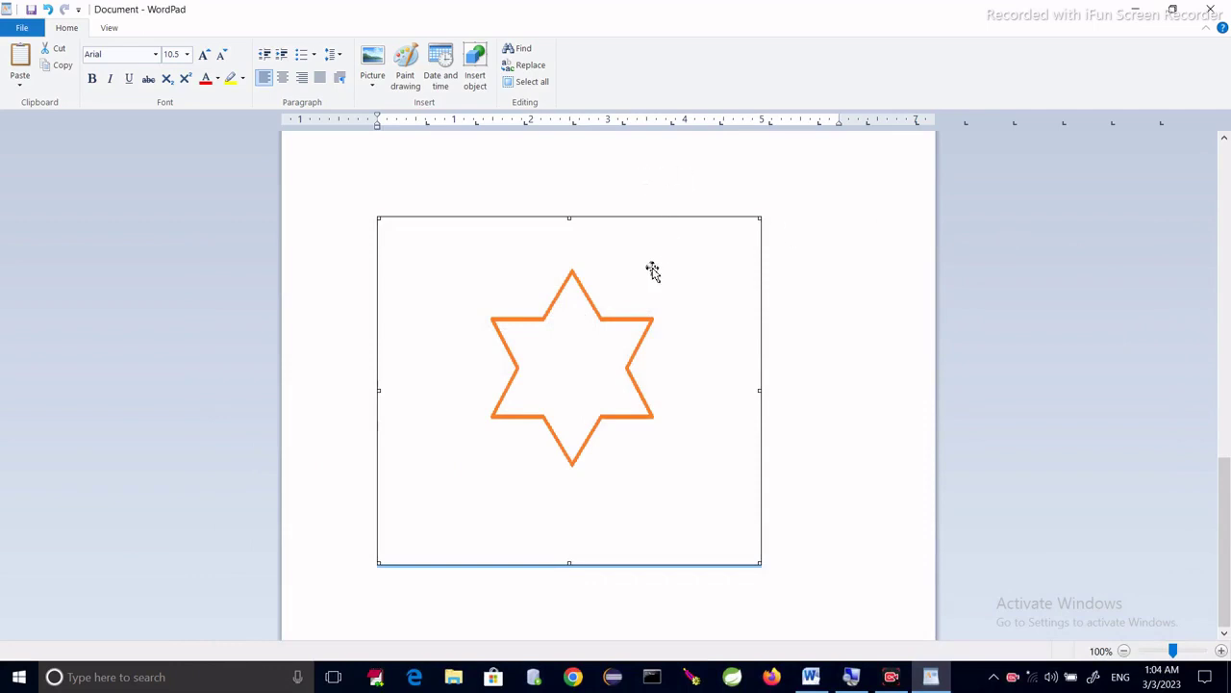
pyautogui.press('Delete')
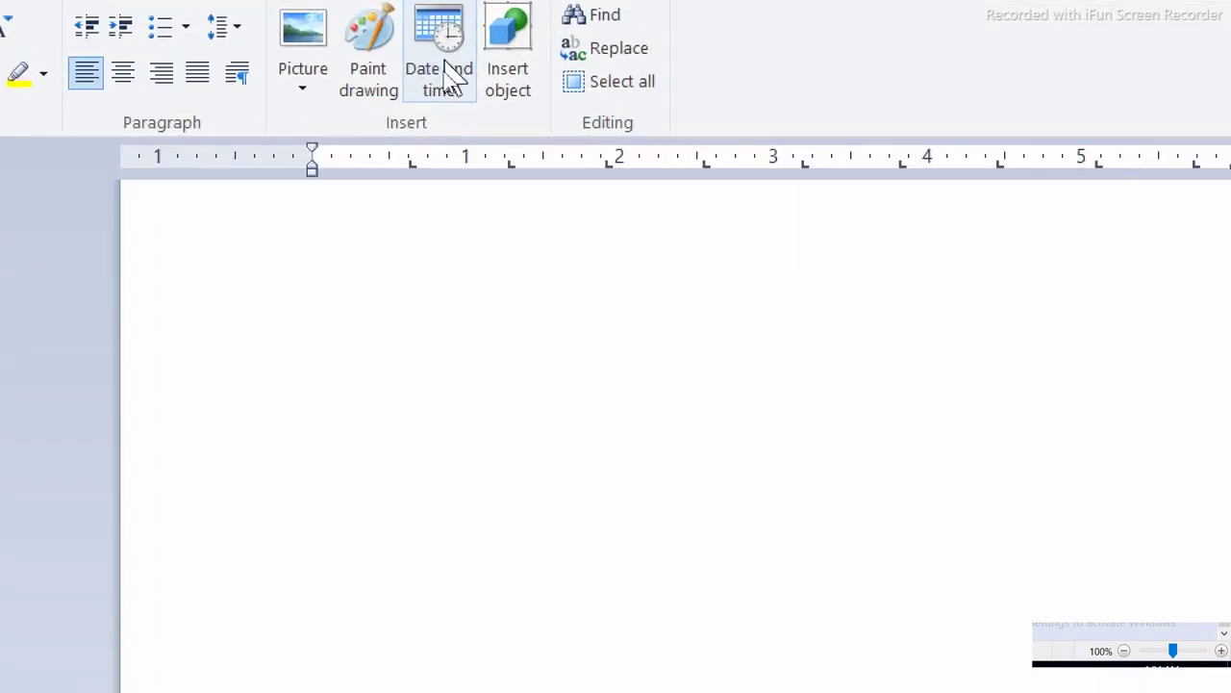
# - Insert the current date in the 3/3/2023 format, followed by the time in the 1:04:30 format
pyautogui.click(445, 73)
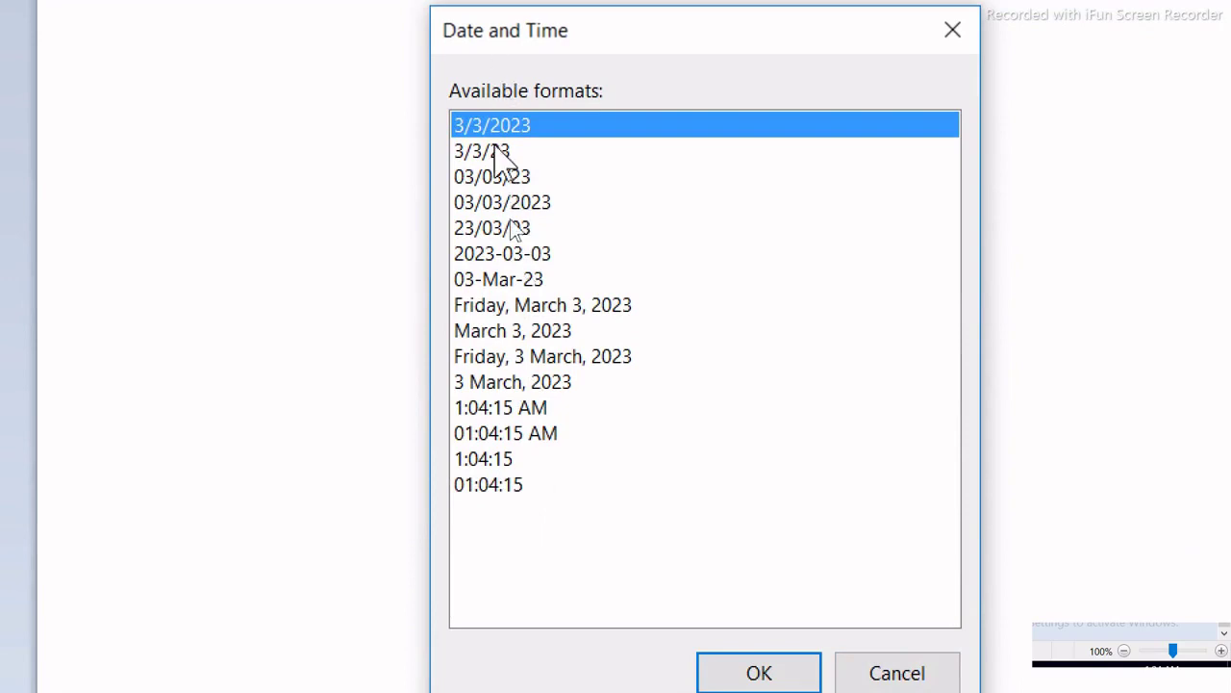
pyautogui.click(794, 667)
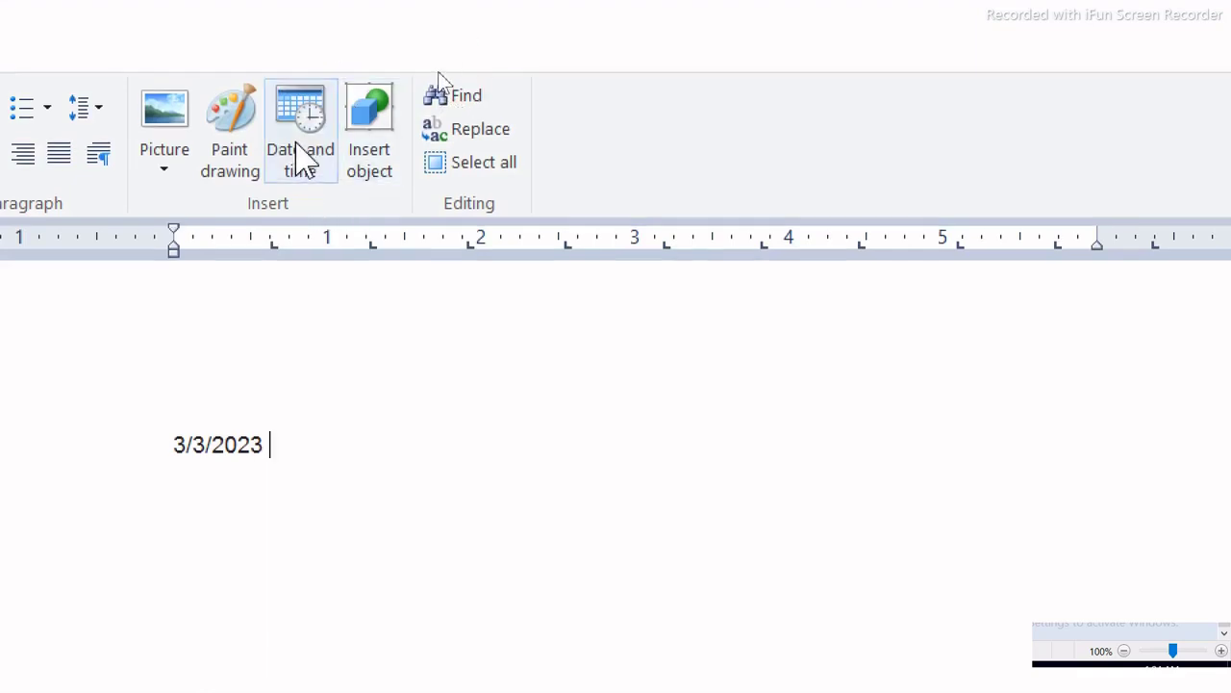
pyautogui.click(300, 159)
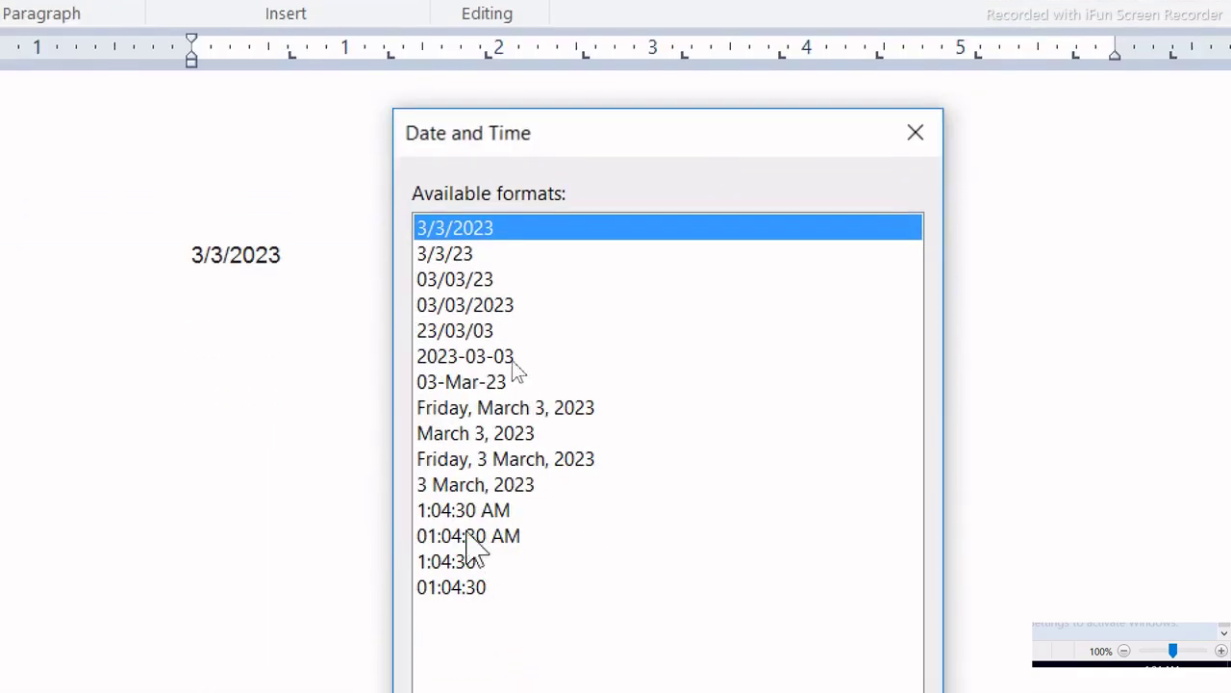
pyautogui.click(445, 566)
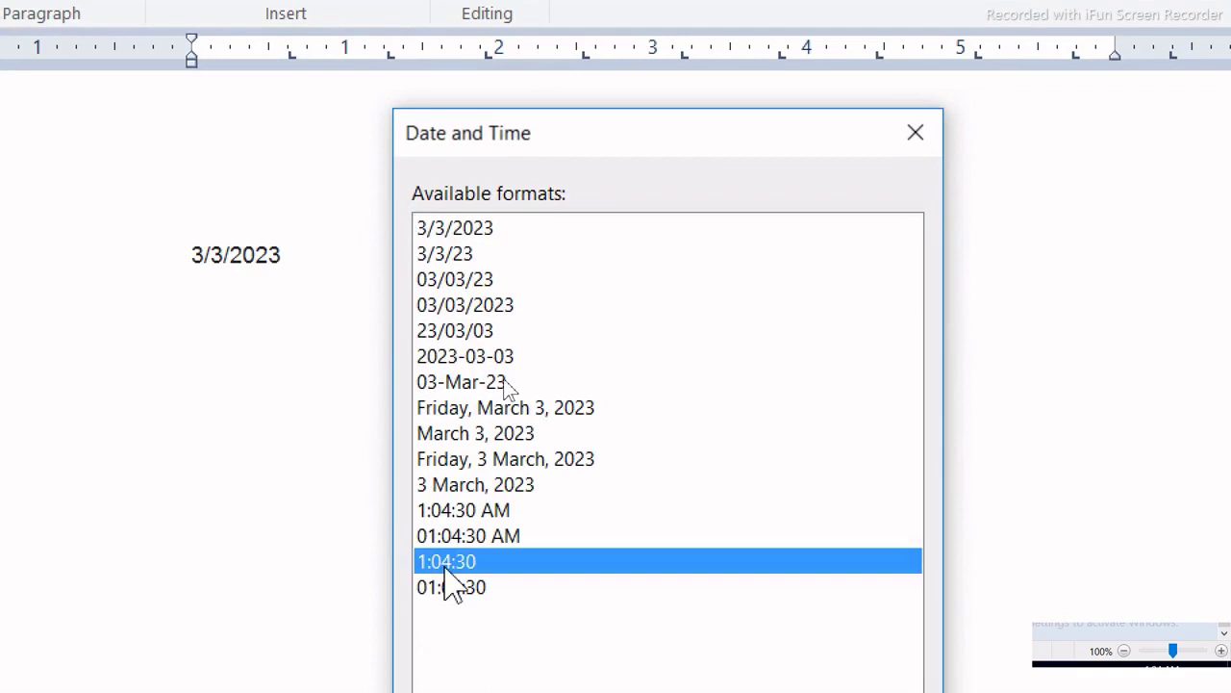
pyautogui.click(541, 353)
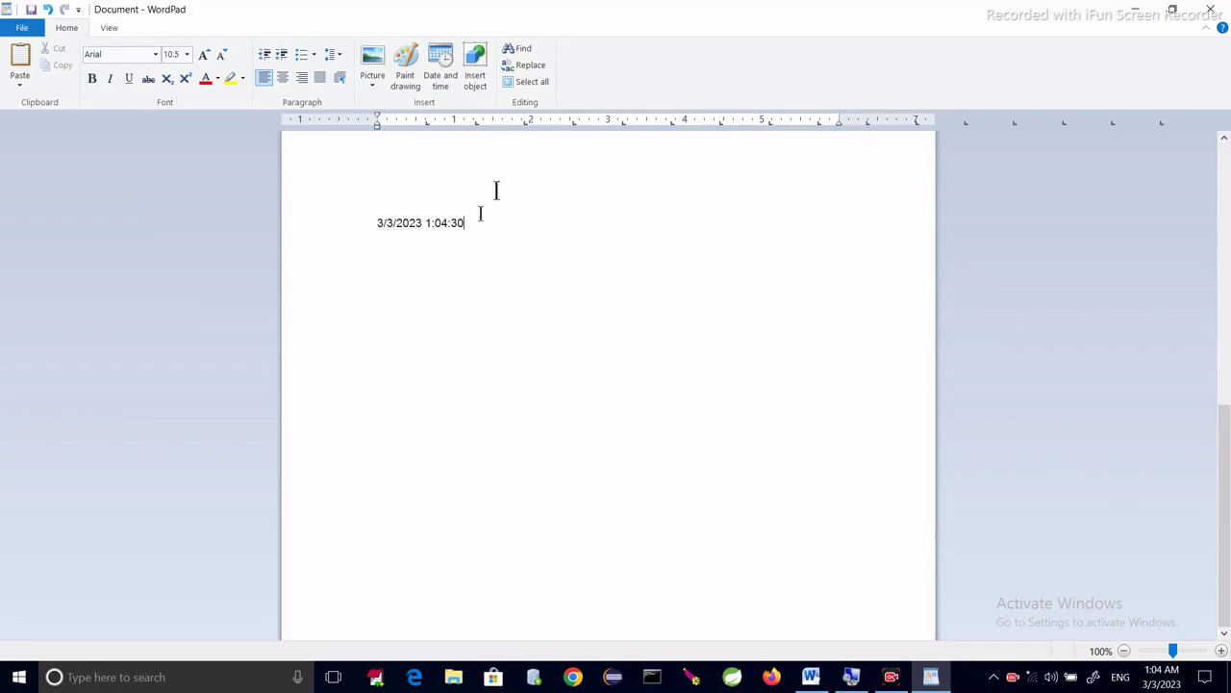
# - Insert a newly created Microsoft Excel Worksheet object after the date and time
pyautogui.click(478, 86)
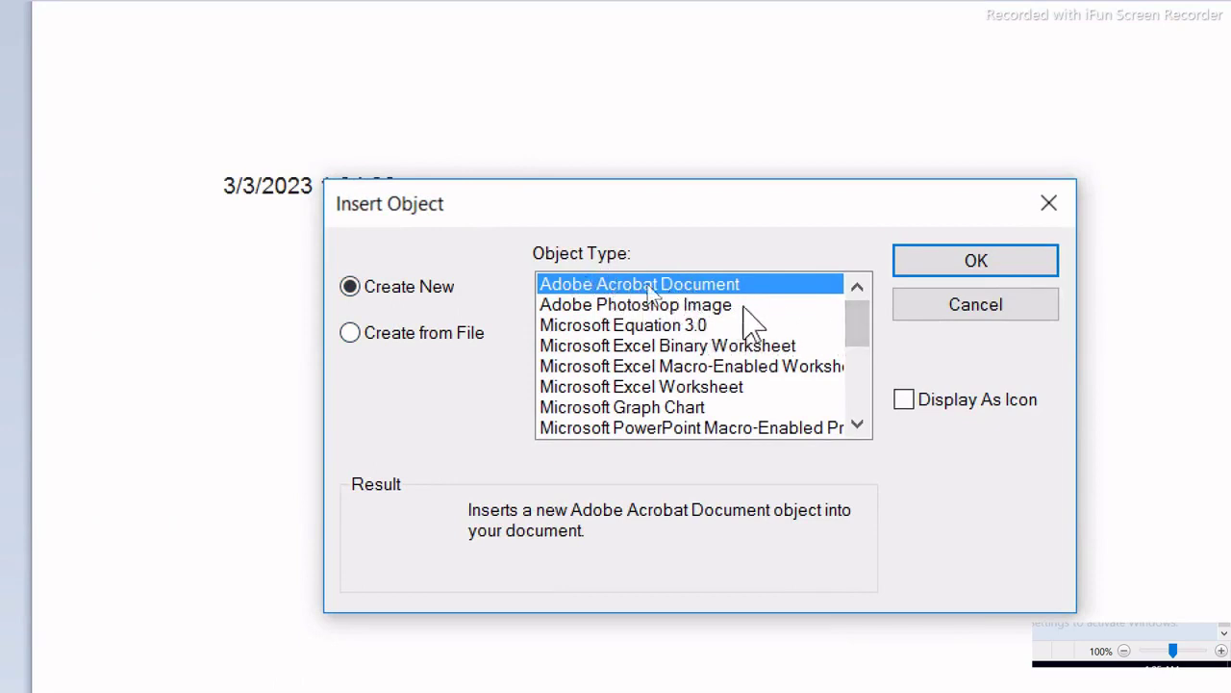
pyautogui.moveTo(857, 351); pyautogui.dragTo(860, 385)
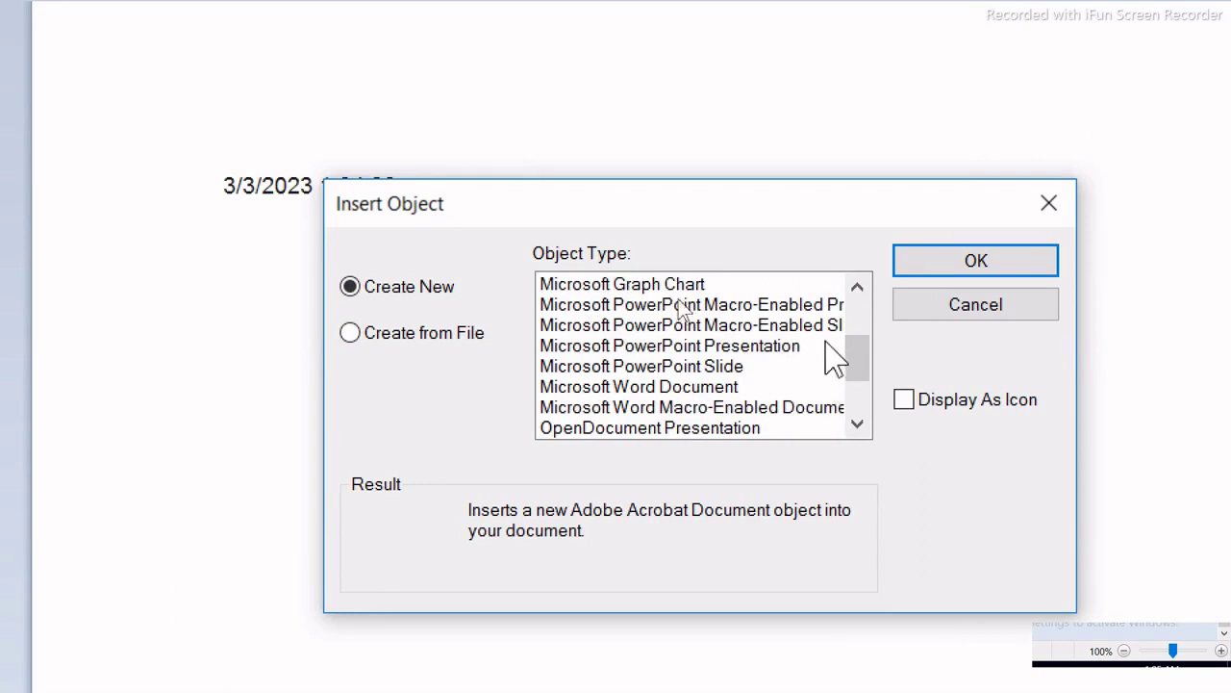
pyautogui.moveTo(859, 356); pyautogui.dragTo(866, 398)
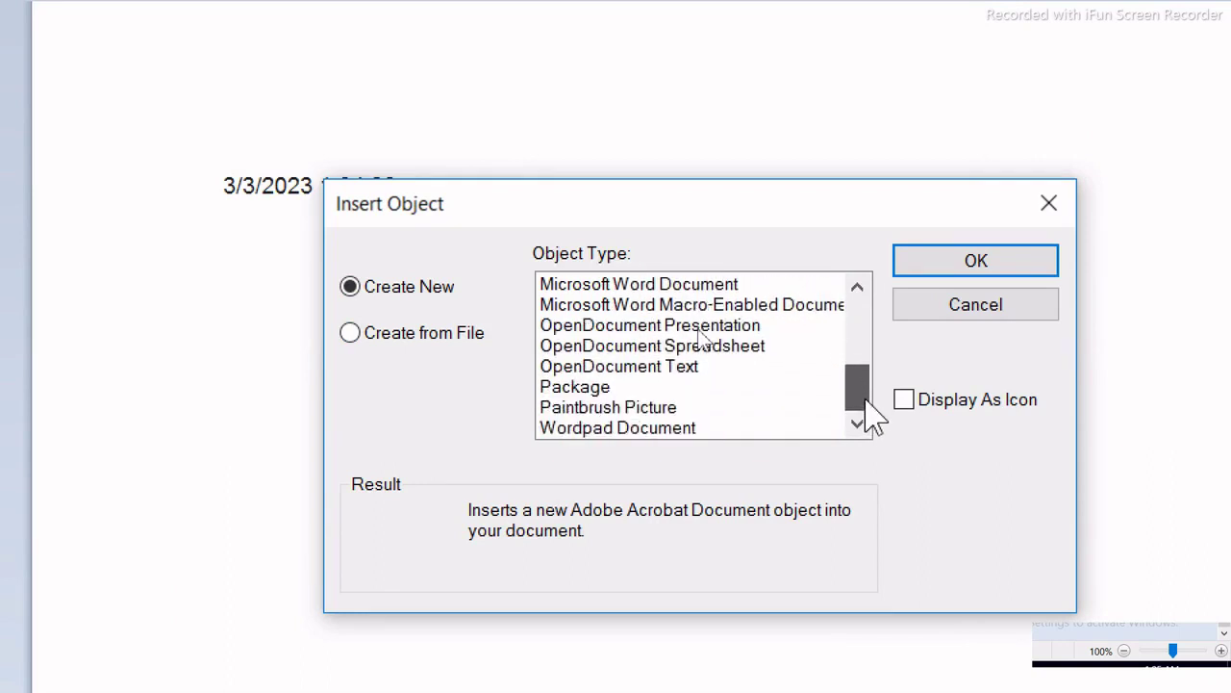
pyautogui.moveTo(860, 393); pyautogui.dragTo(856, 343)
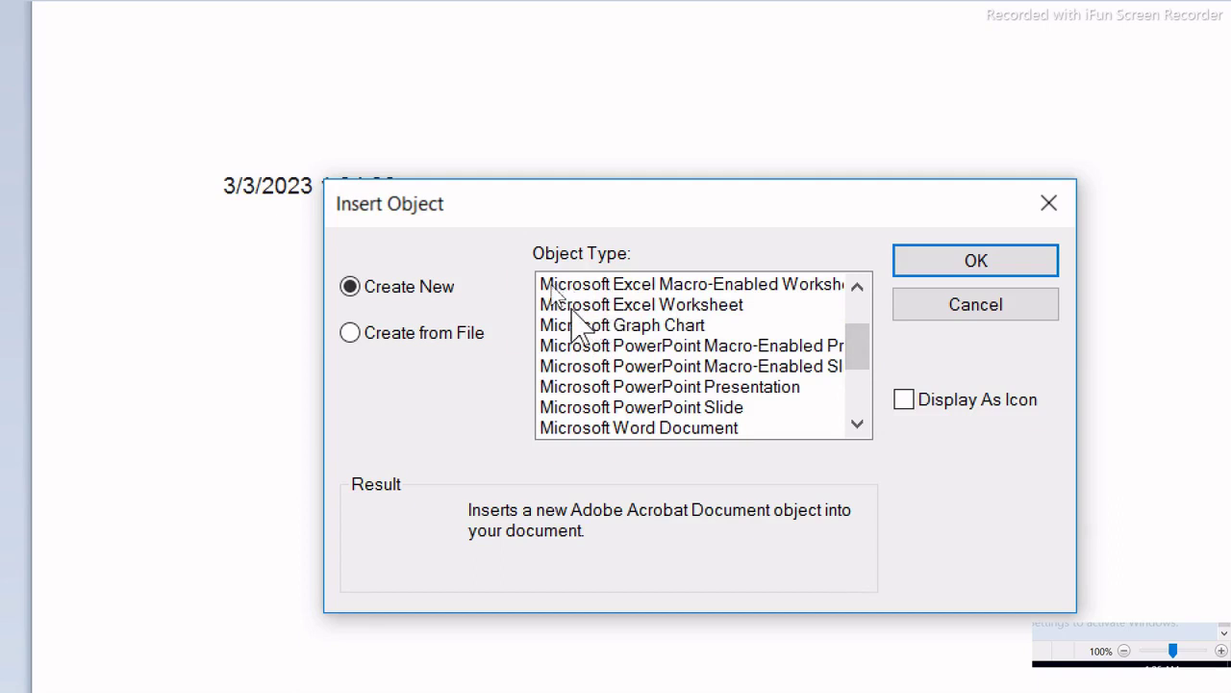
pyautogui.click(683, 306)
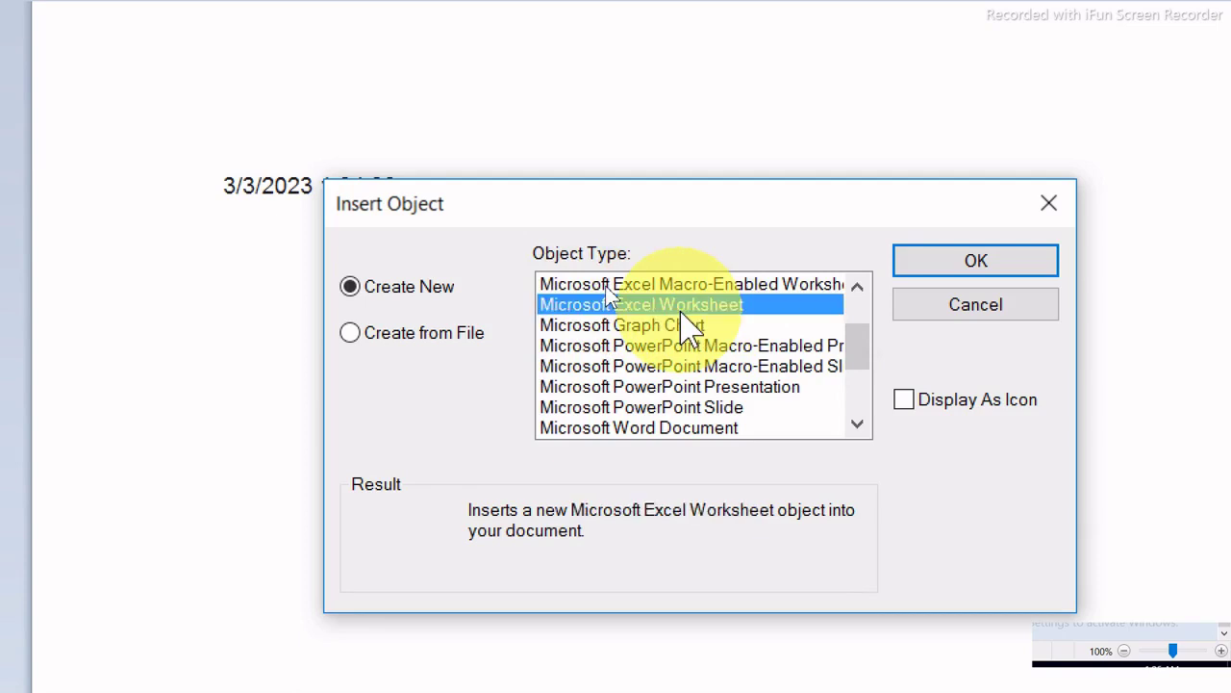
pyautogui.click(972, 265)
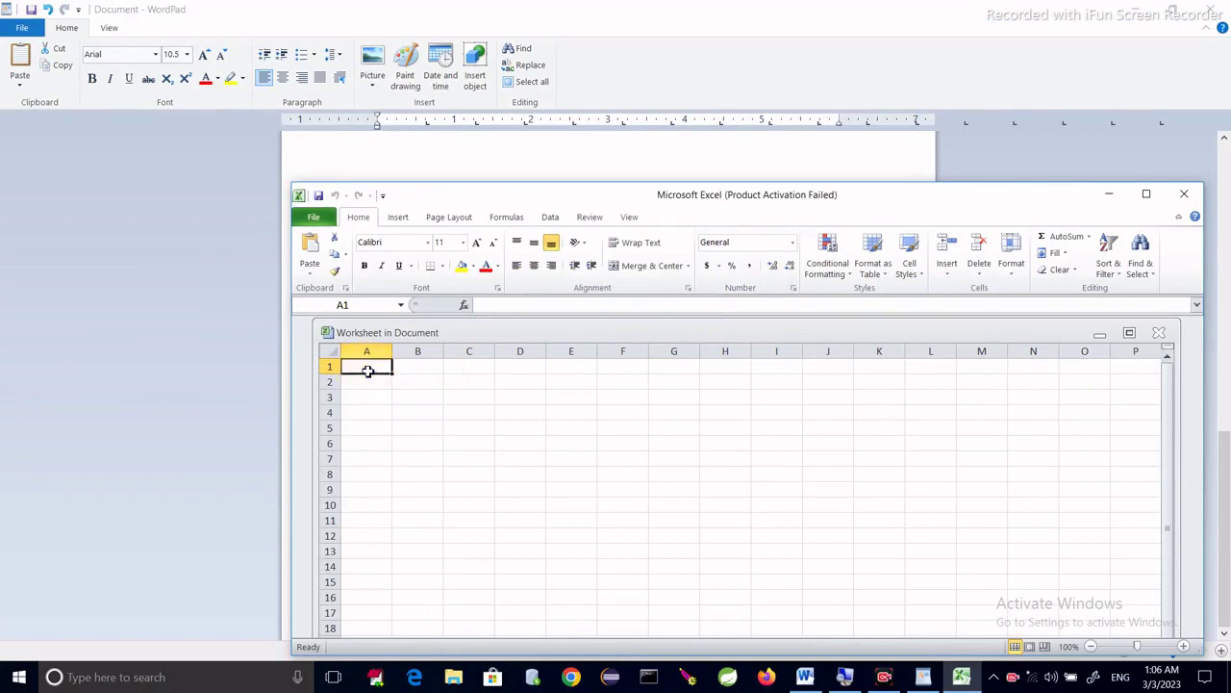
# - Enter the column headers name in cell A1 and mark in cell B1 of the embedded worksheet
pyautogui.write('name')
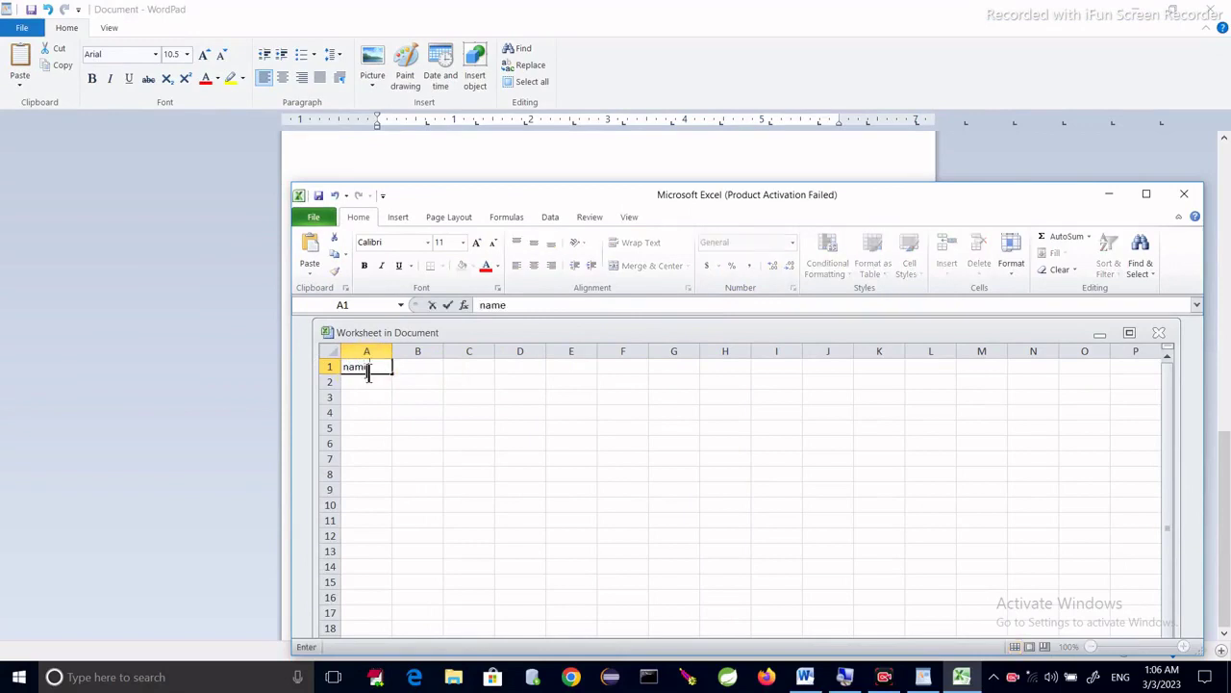
pyautogui.press('Tab')
pyautogui.write('m')
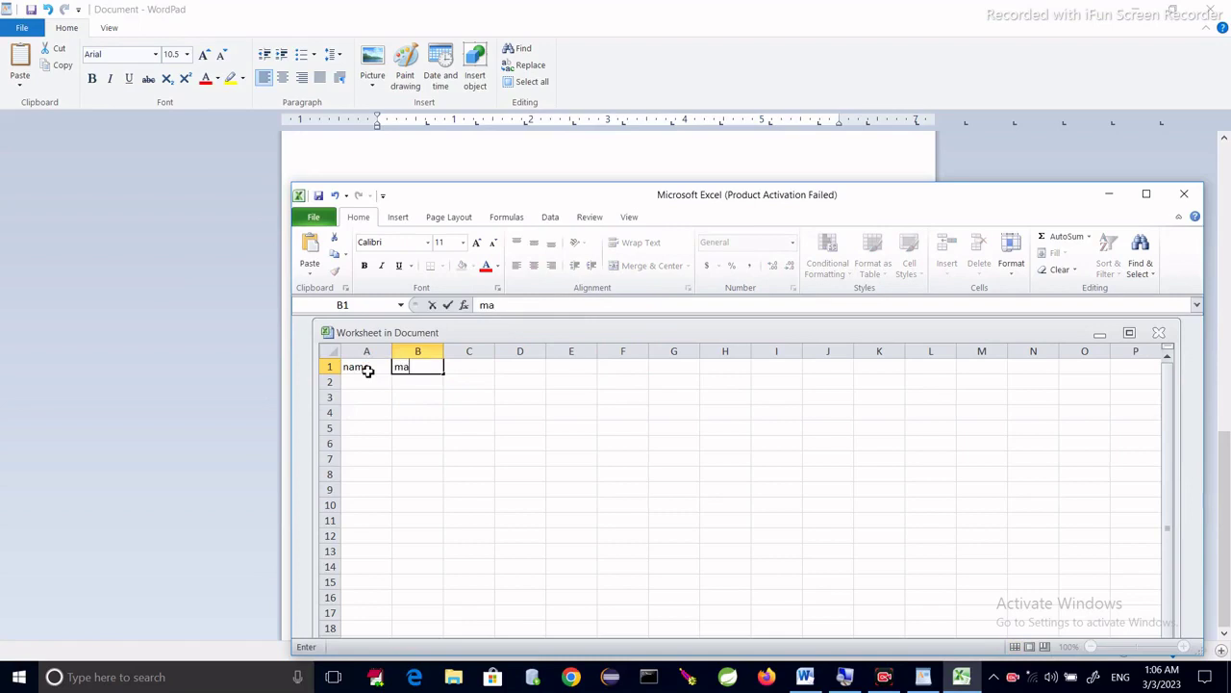
pyautogui.press('Return')
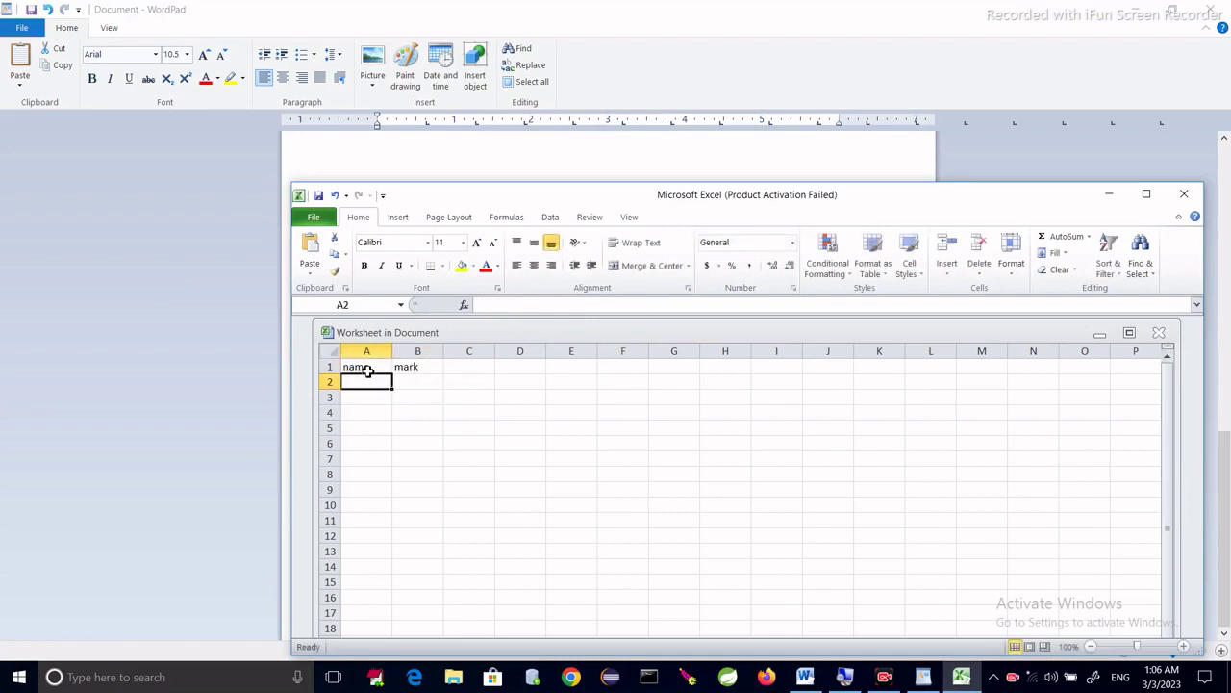
# - Fill the name column with a student's first name in A2, followed by hhh, dddd and rrr in A3 to A5
pyautogui.write('suraj')
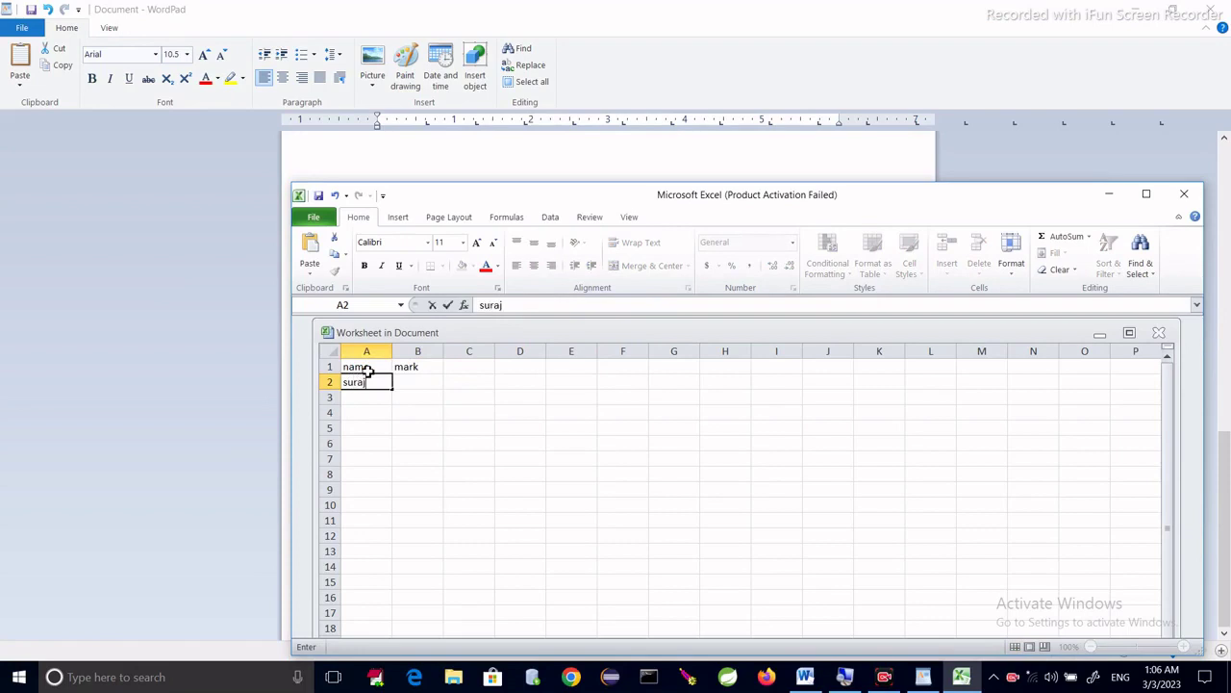
pyautogui.press('Return')
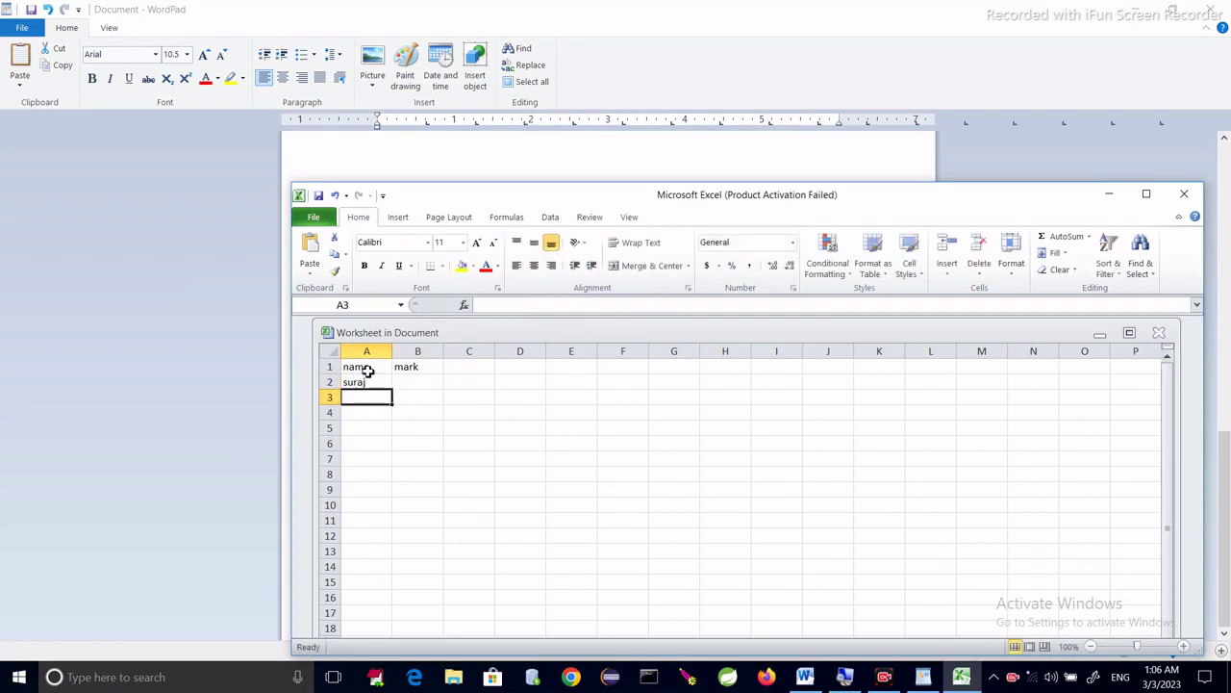
pyautogui.write('hhh')
pyautogui.press('Return')
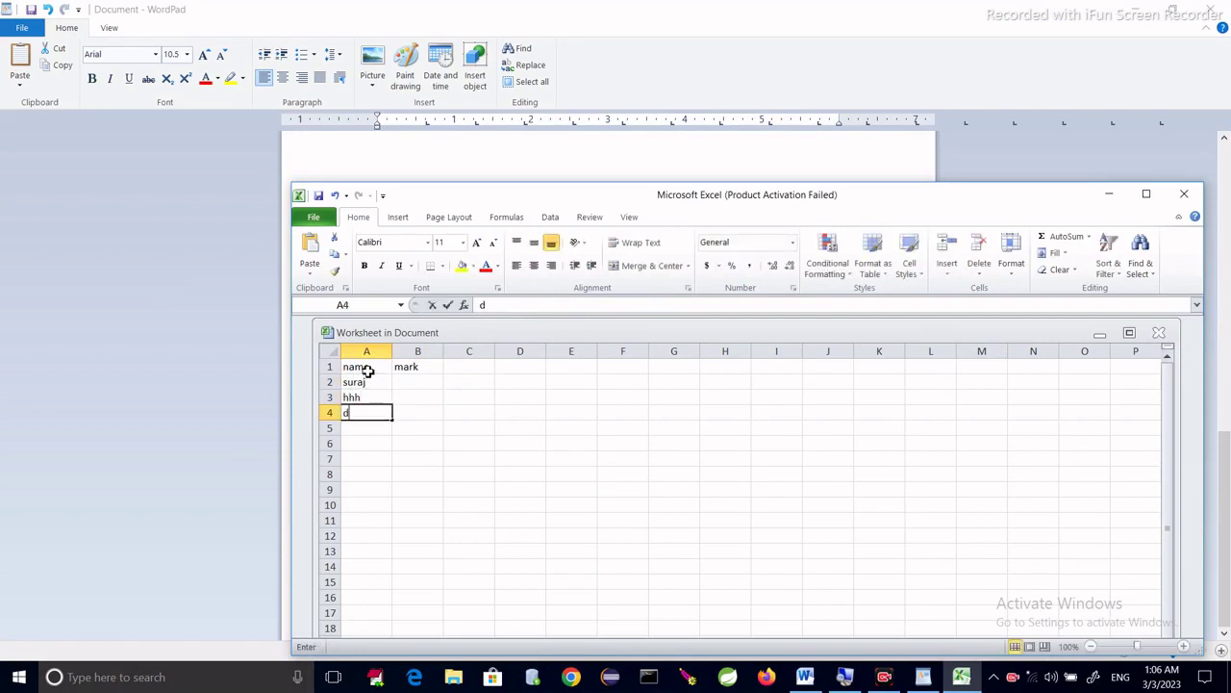
pyautogui.write('dddd')
pyautogui.press('Return')
pyautogui.write('r')
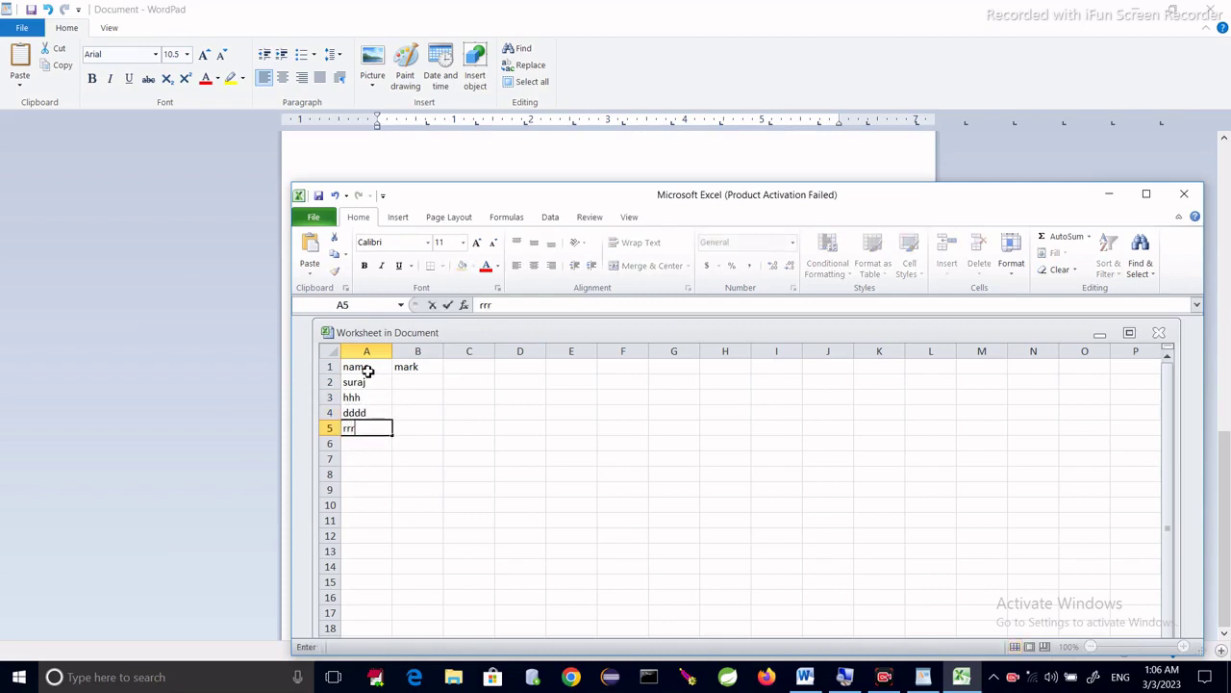
pyautogui.write('rr')
# - Enter 84, 54, 95 and 74 in cells B1 to B4 and return to the WordPad document
pyautogui.press('Tab')
pyautogui.press('Up')
pyautogui.press('Up')
pyautogui.press('Up')
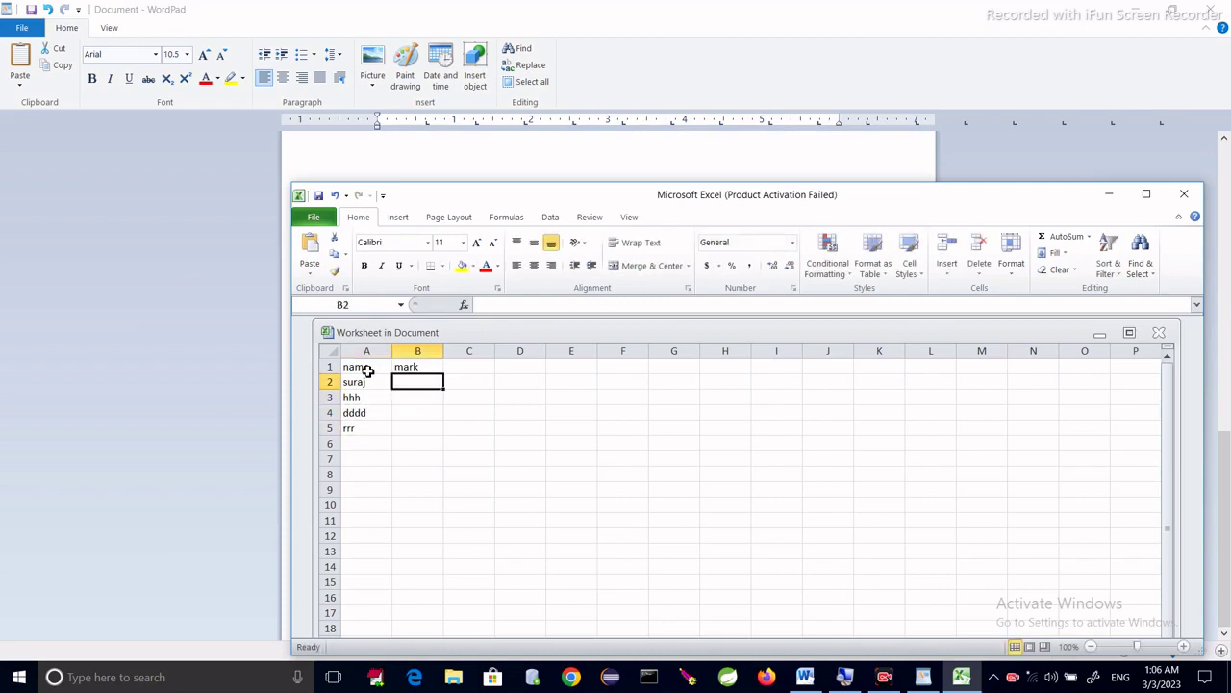
pyautogui.write('54')
pyautogui.press('Up')
pyautogui.write('75')
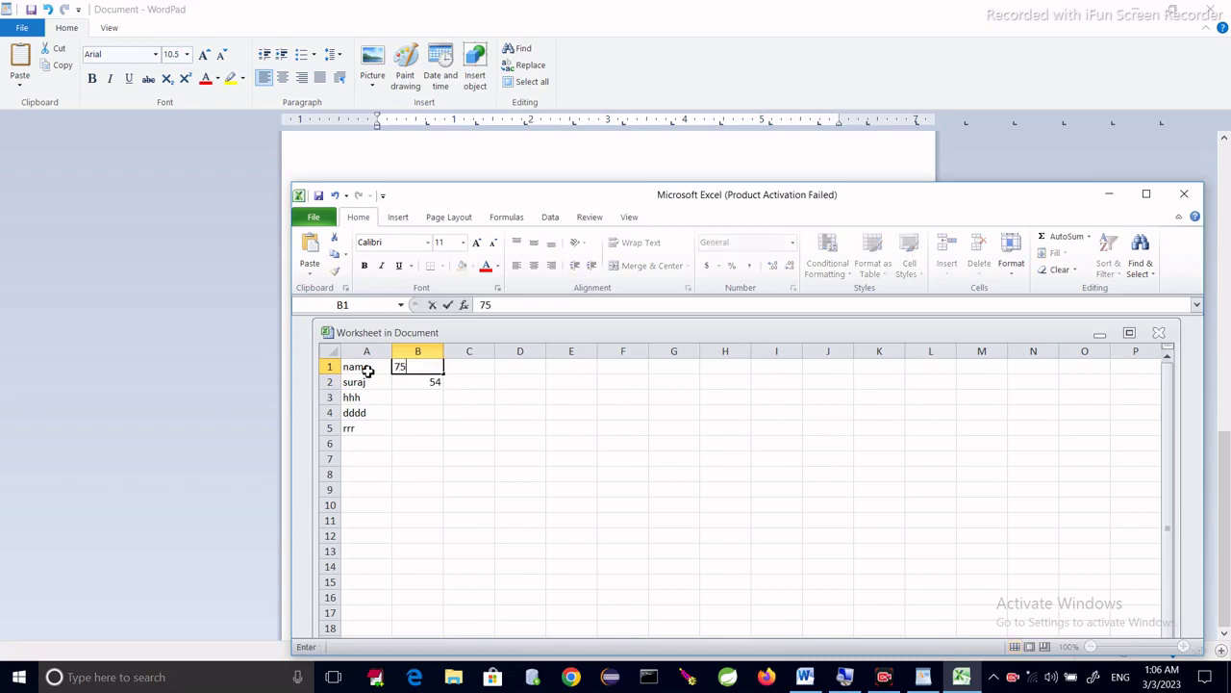
pyautogui.press('BackSpace')
pyautogui.press('BackSpace')
pyautogui.write('84')
pyautogui.press('Return')
pyautogui.press('Return')
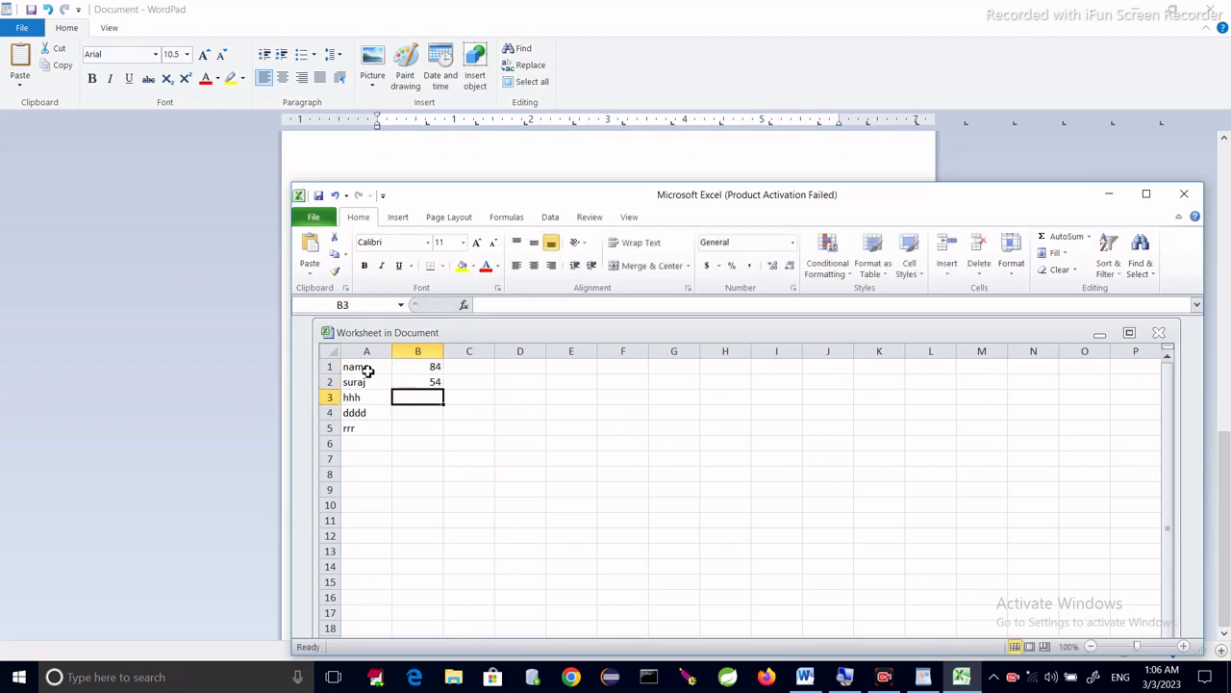
pyautogui.write('95')
pyautogui.press('Return')
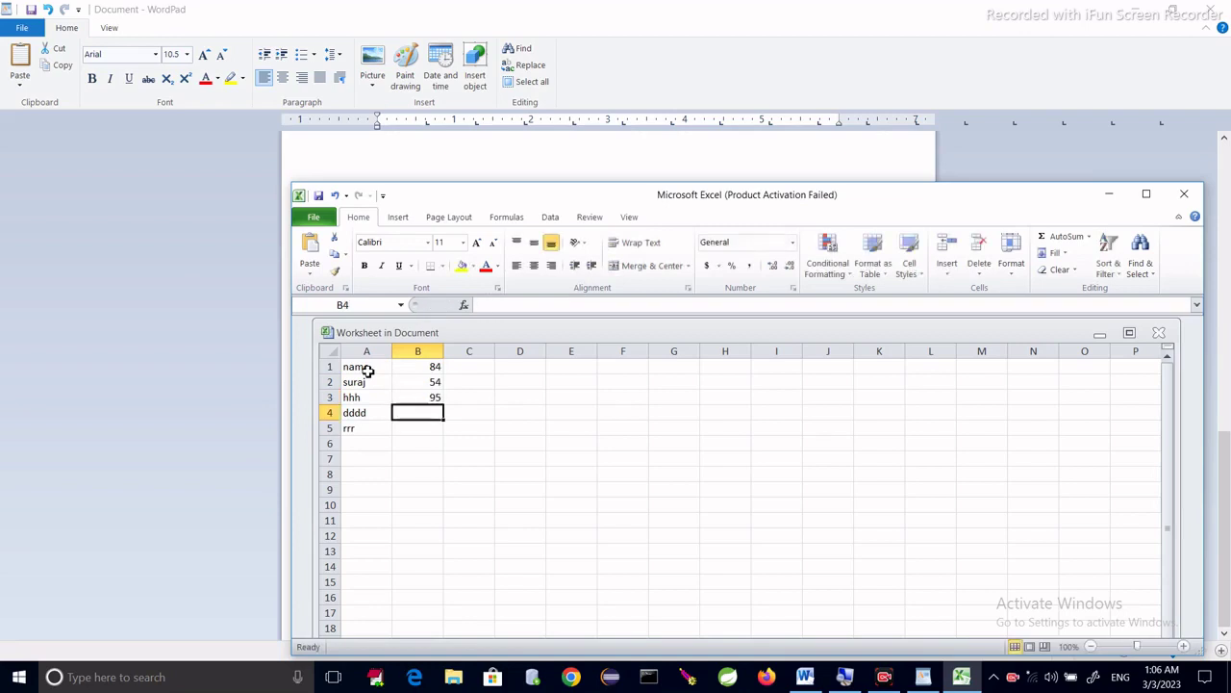
pyautogui.write('74')
pyautogui.press('Return')
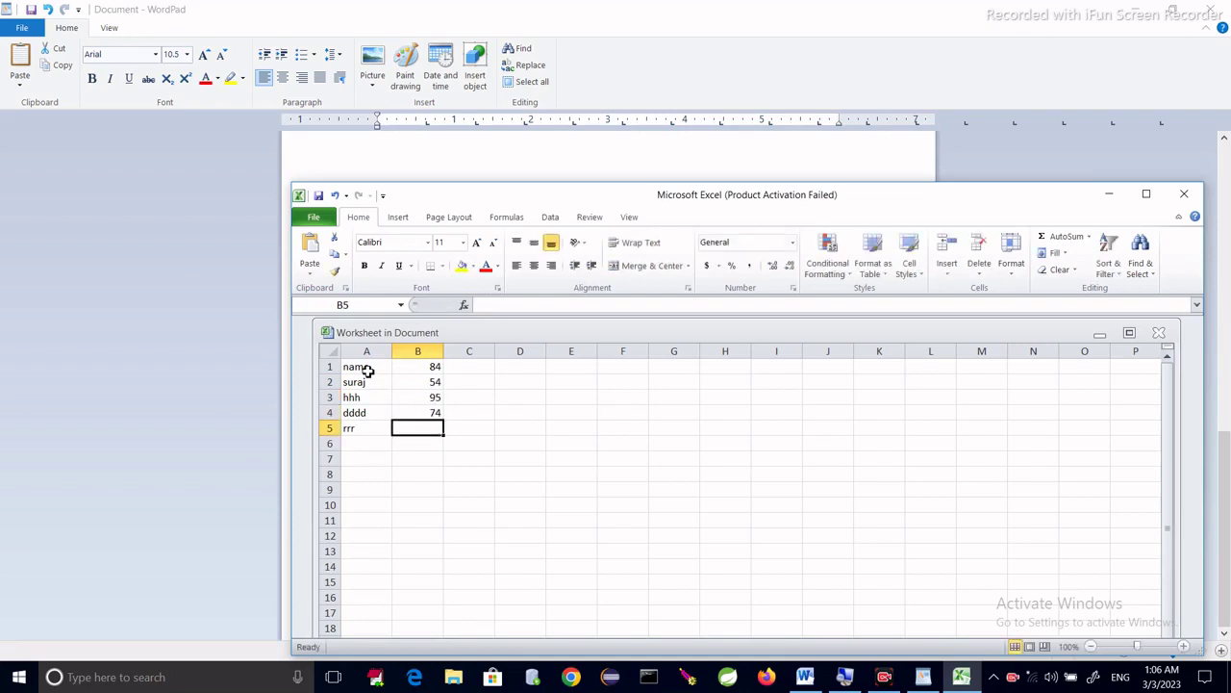
pyautogui.click(861, 162)
pyautogui.click(666, 325)
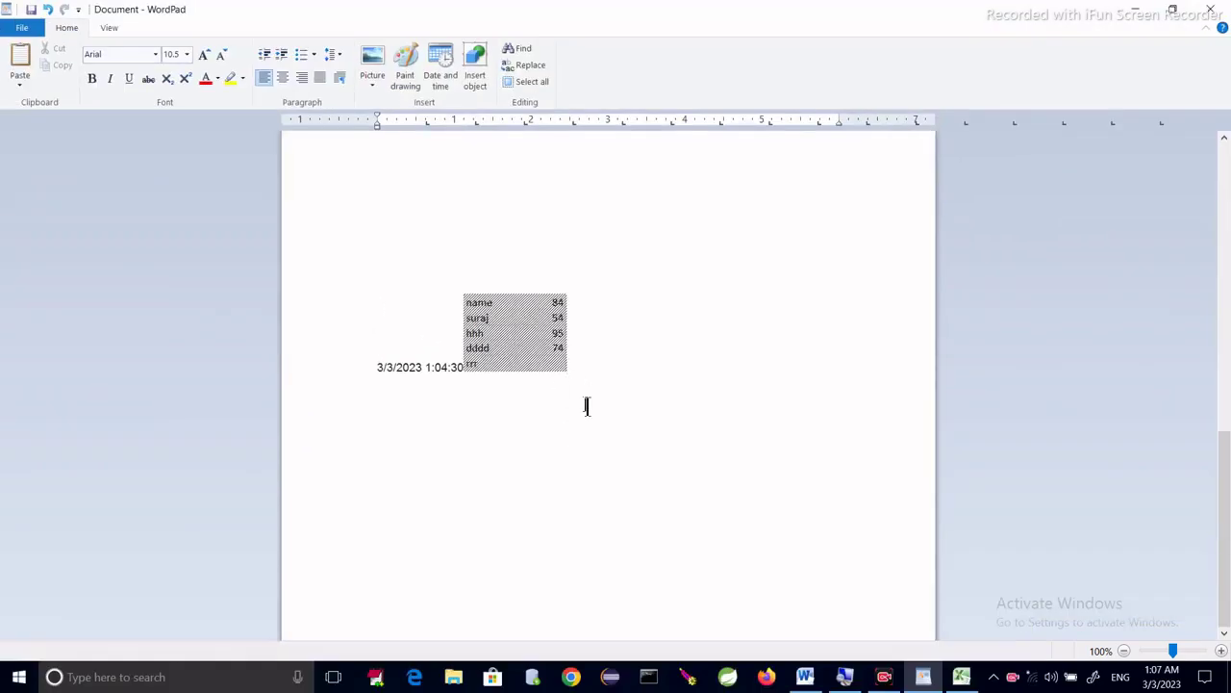
# - Reopen the embedded worksheet in Excel, select cell B1 and return to the WordPad document
pyautogui.doubleClick(531, 351)
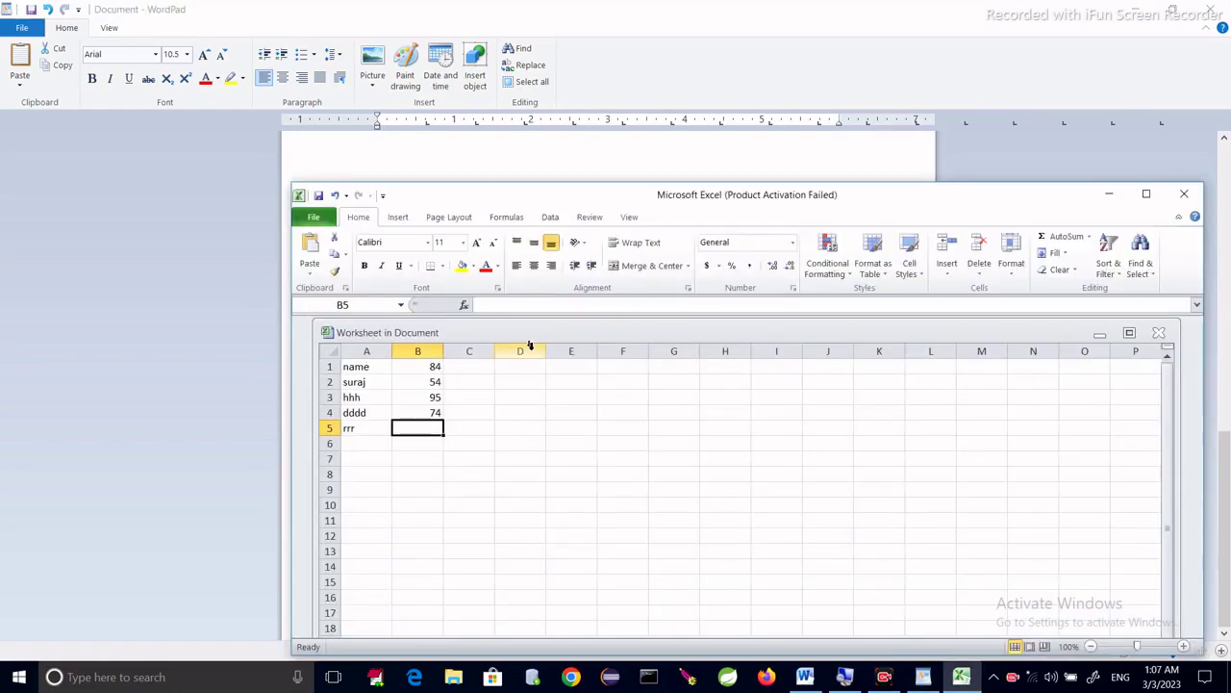
pyautogui.moveTo(550, 197); pyautogui.dragTo(531, 157)
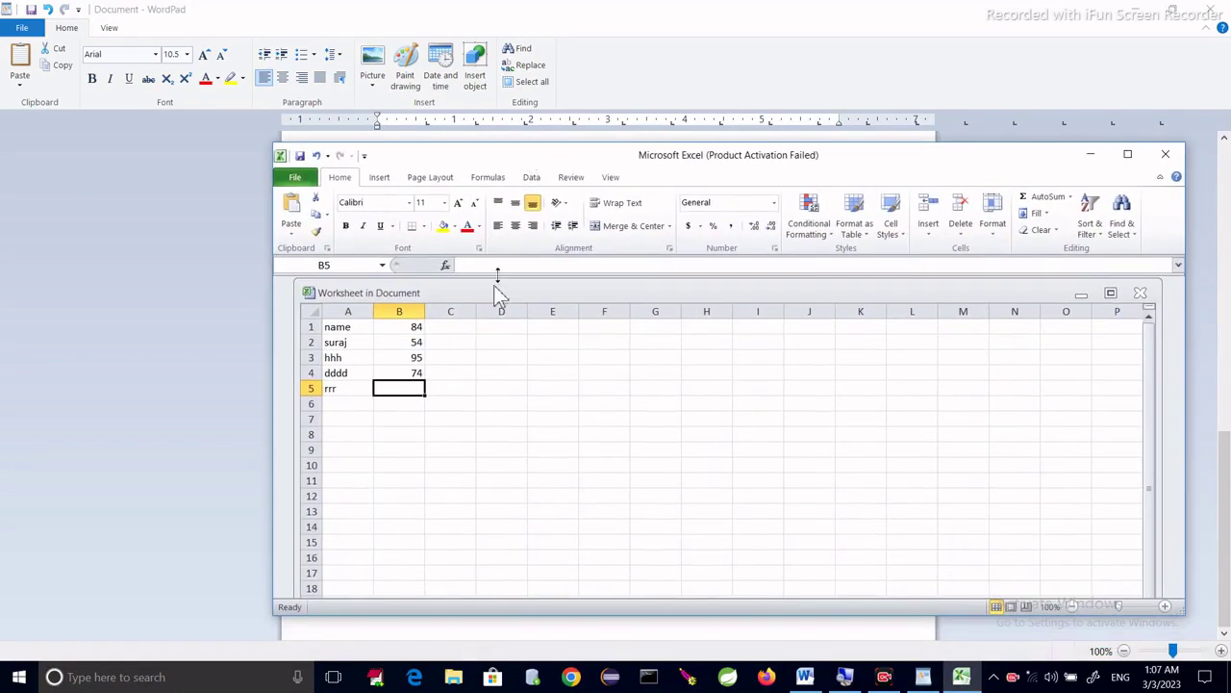
pyautogui.click(417, 329)
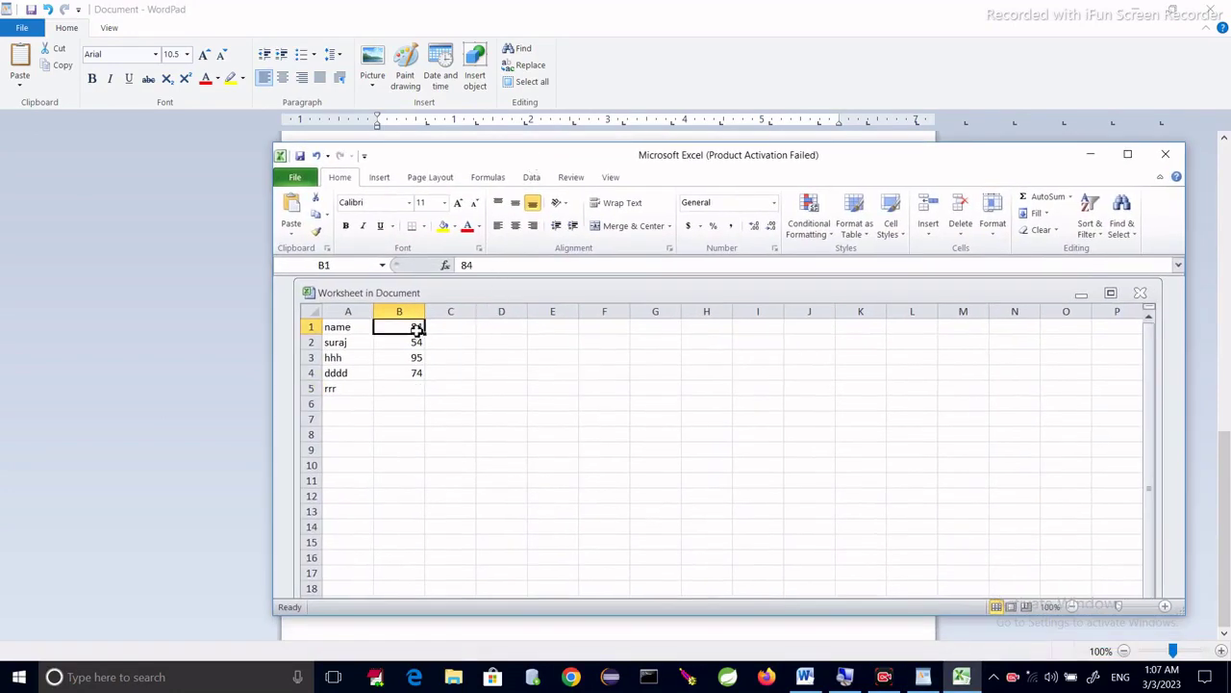
pyautogui.click(678, 73)
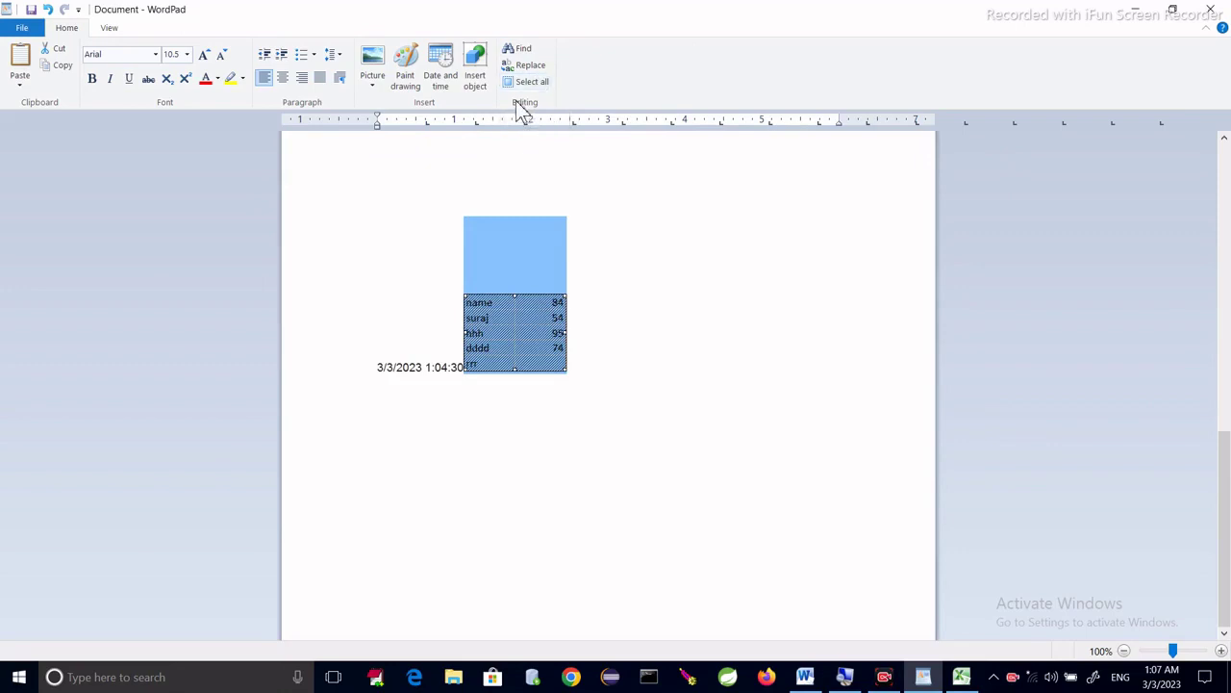
pyautogui.click(594, 351)
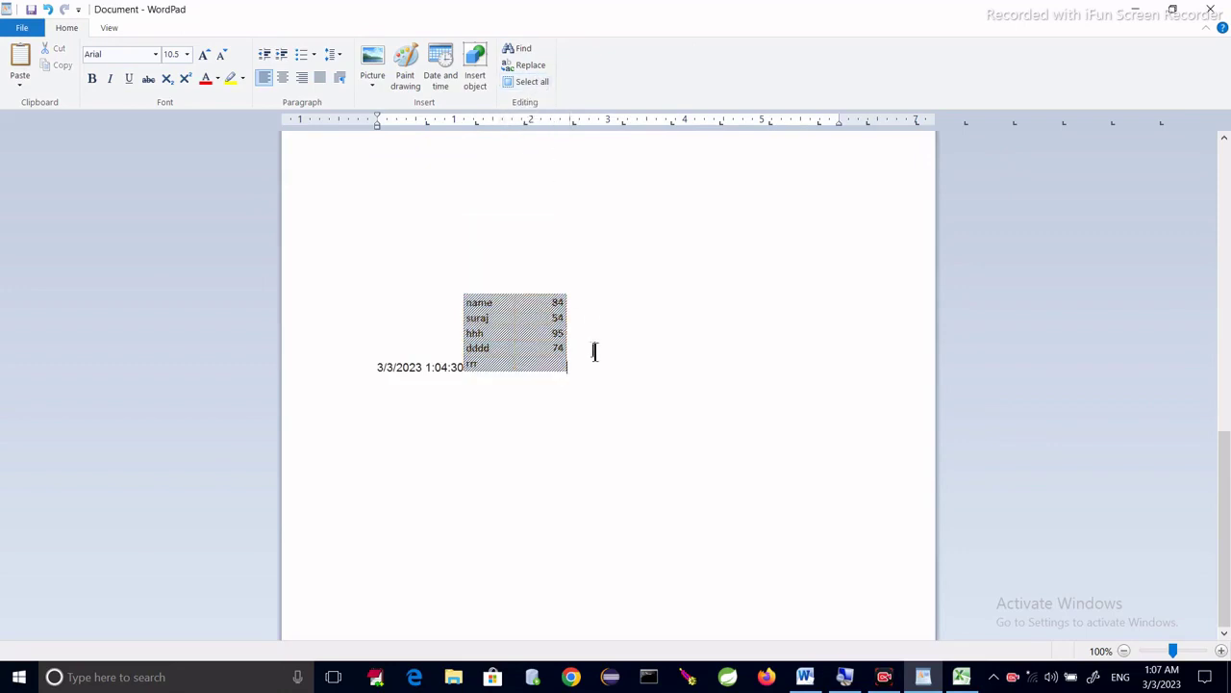
# - Select the word WordPad at the start of the first paragraph and find all its further occurrences in the document
pyautogui.moveTo(1223, 503); pyautogui.dragTo(1229, 587)
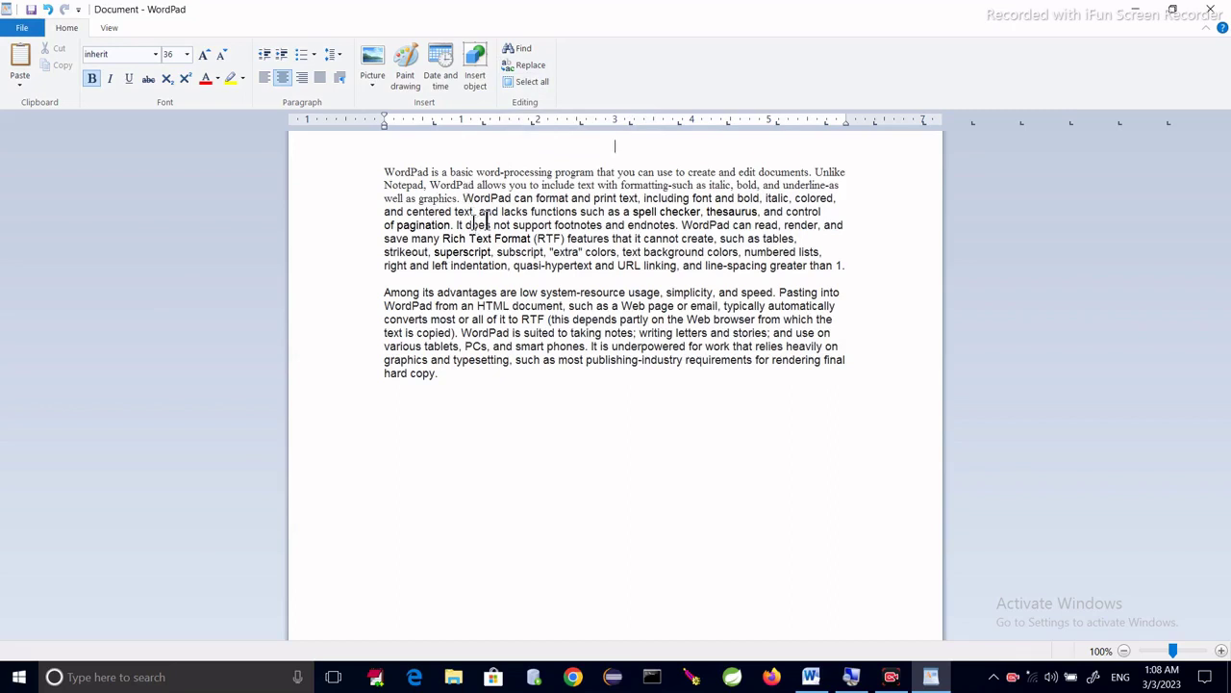
pyautogui.doubleClick(408, 173)
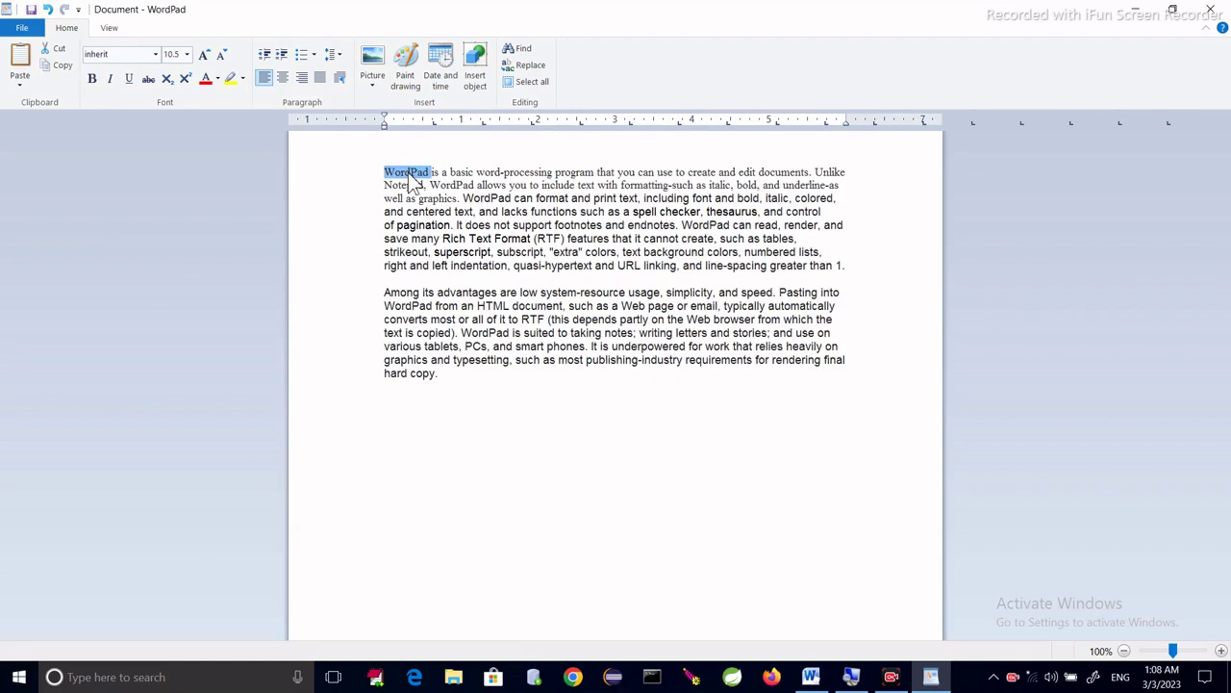
pyautogui.click(524, 50)
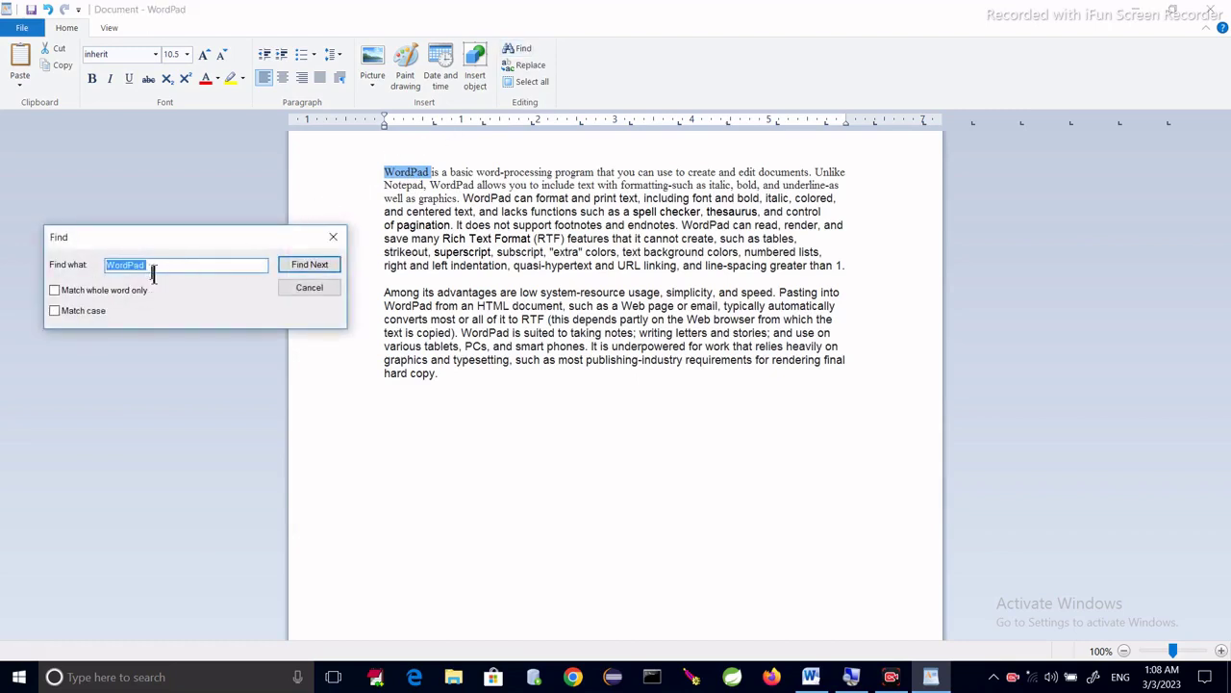
pyautogui.click(301, 268)
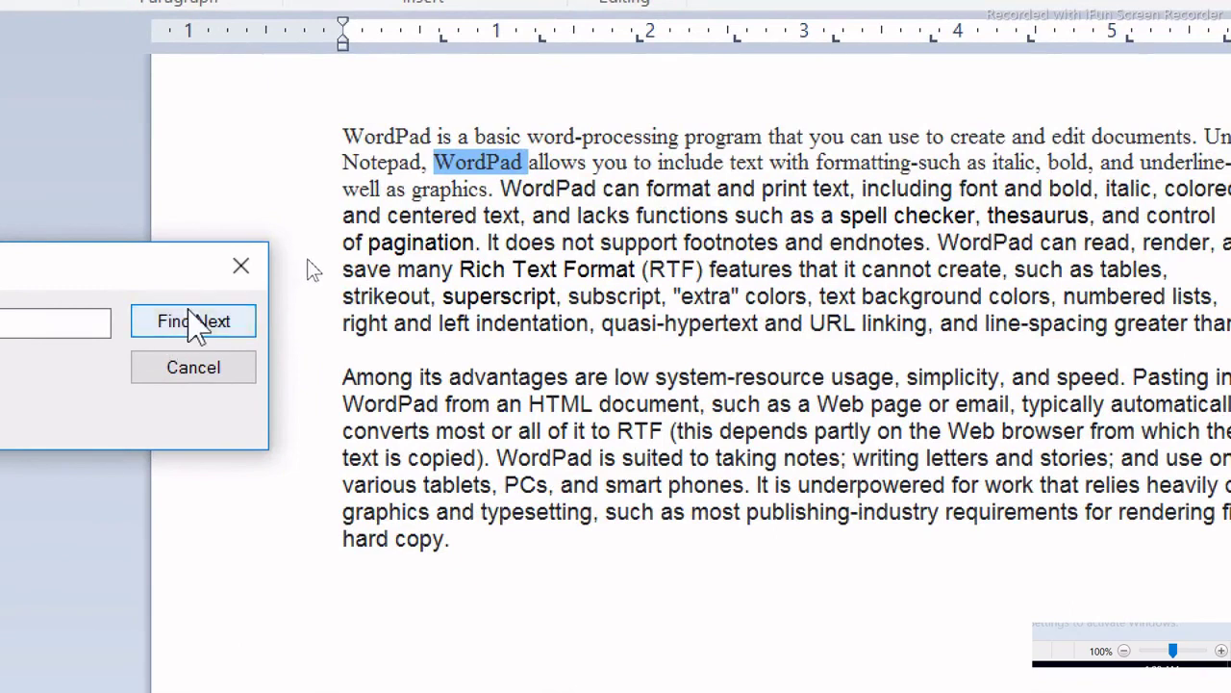
pyautogui.click(190, 313)
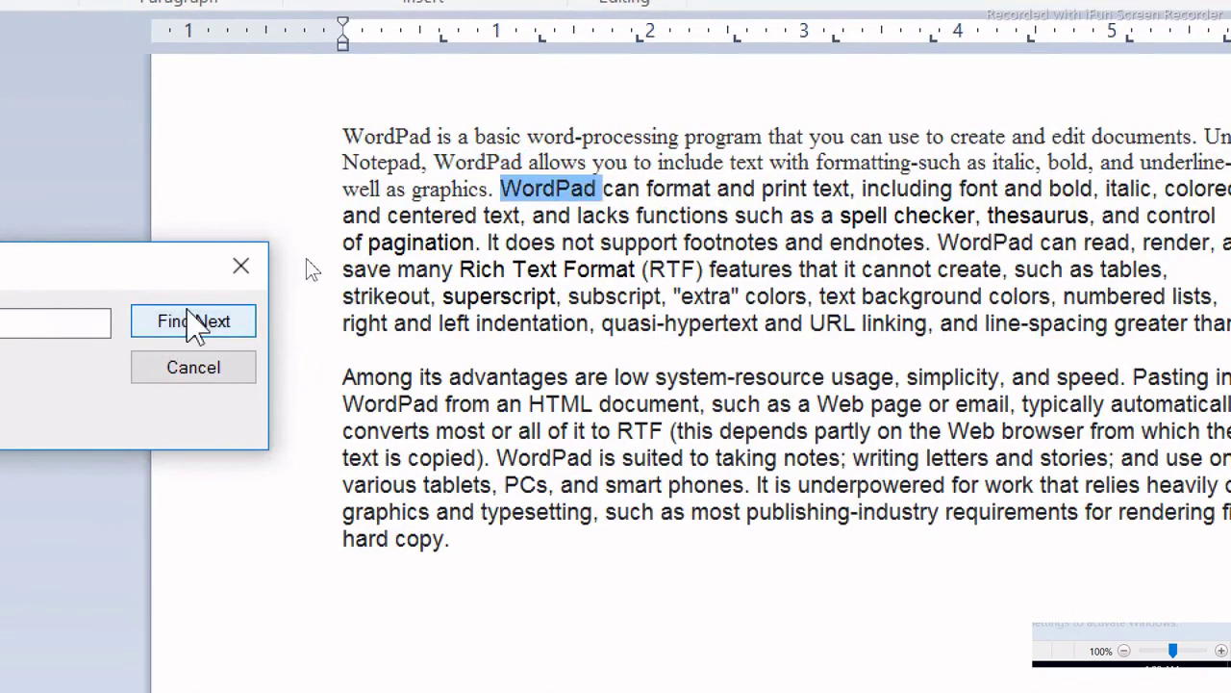
pyautogui.click(191, 316)
pyautogui.click(192, 315)
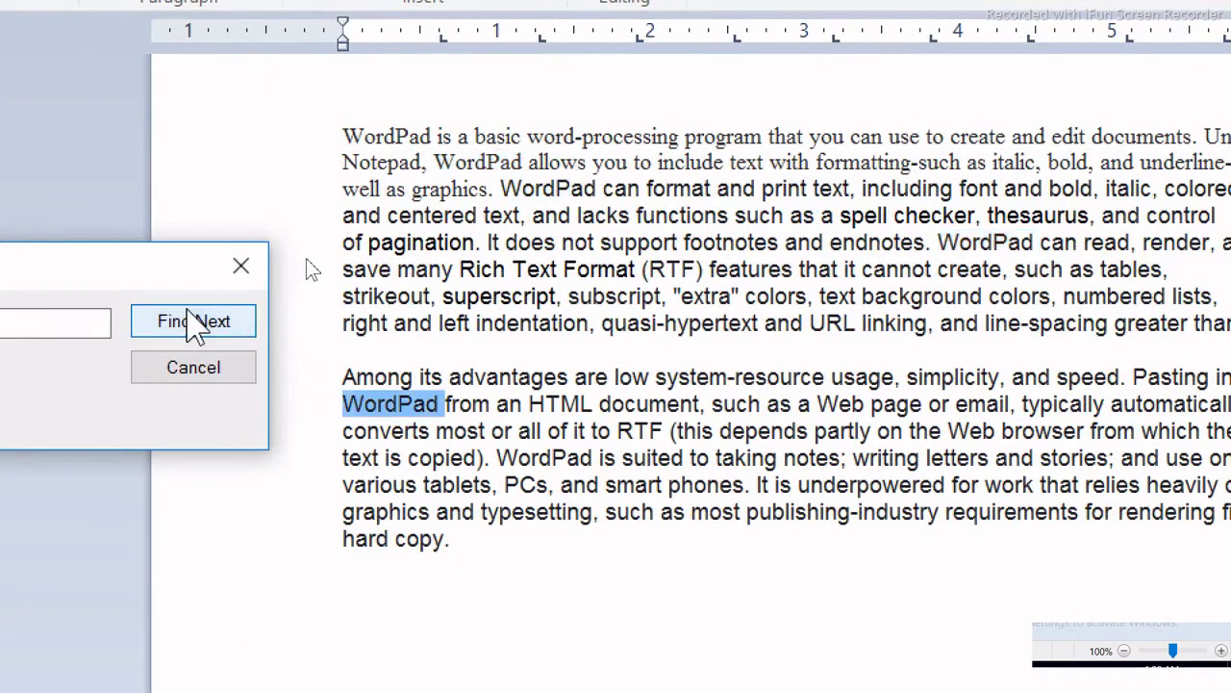
pyautogui.click(192, 323)
pyautogui.click(193, 323)
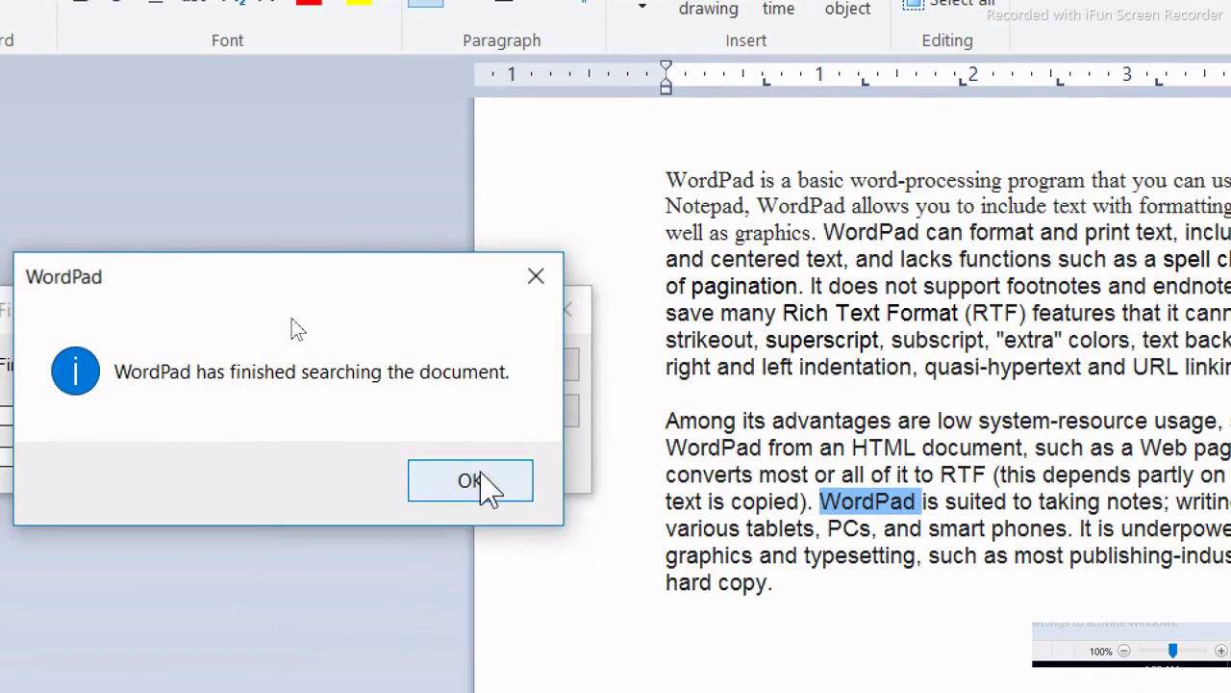
pyautogui.click(481, 477)
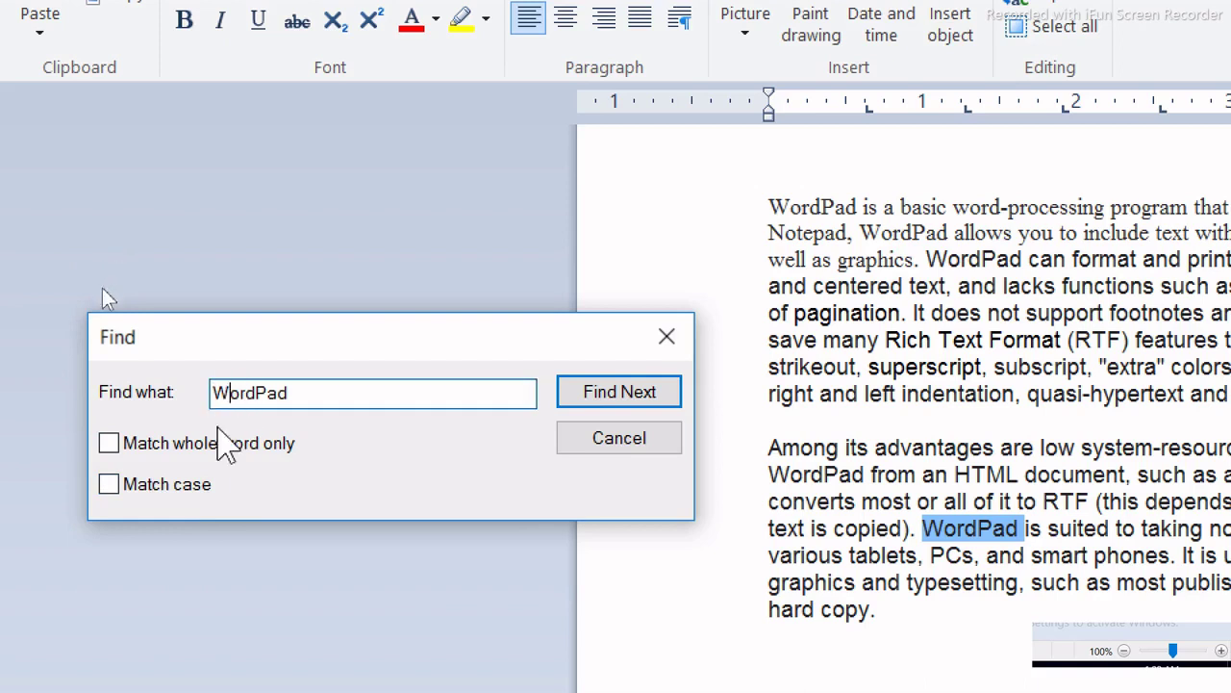
# - Search the document for WordPAD with case matching turned on
pyautogui.click(110, 484)
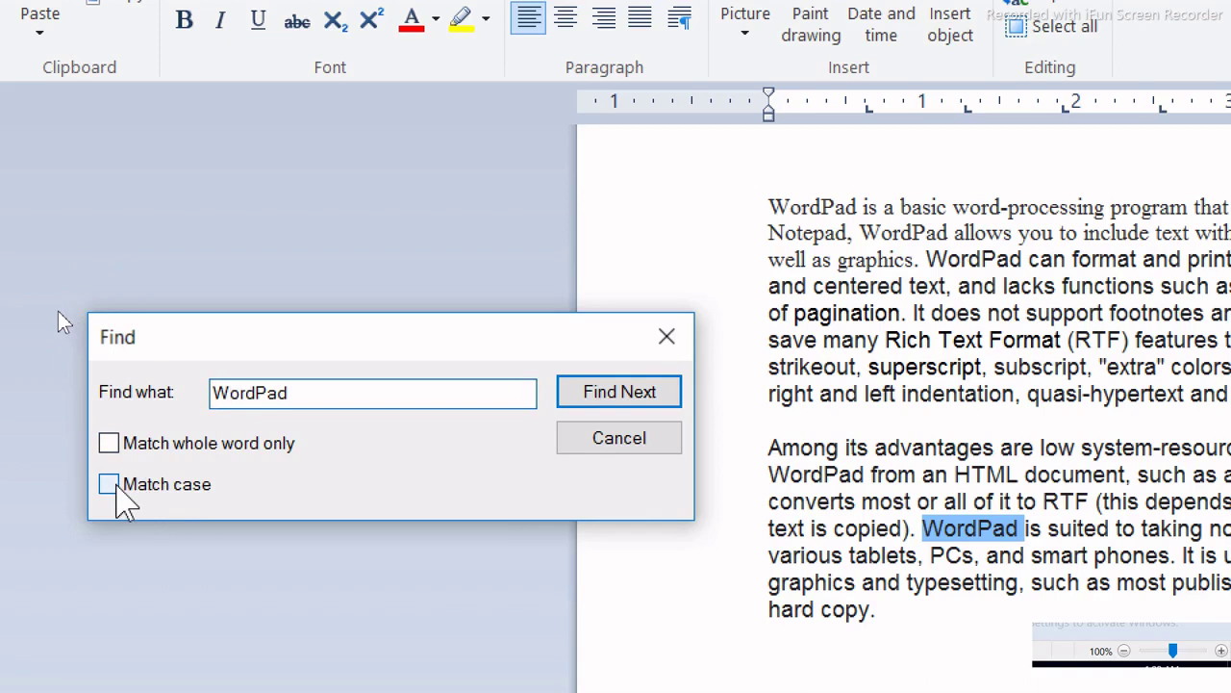
pyautogui.click(306, 393)
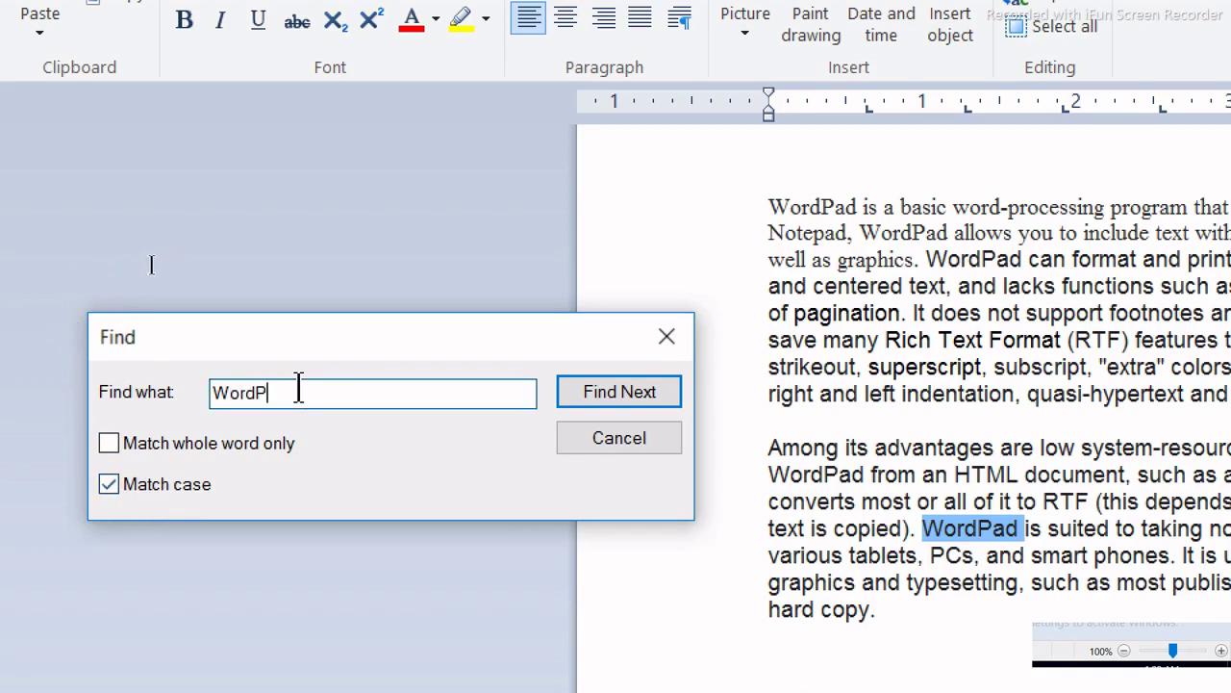
pyautogui.write('AD')
pyautogui.click(640, 393)
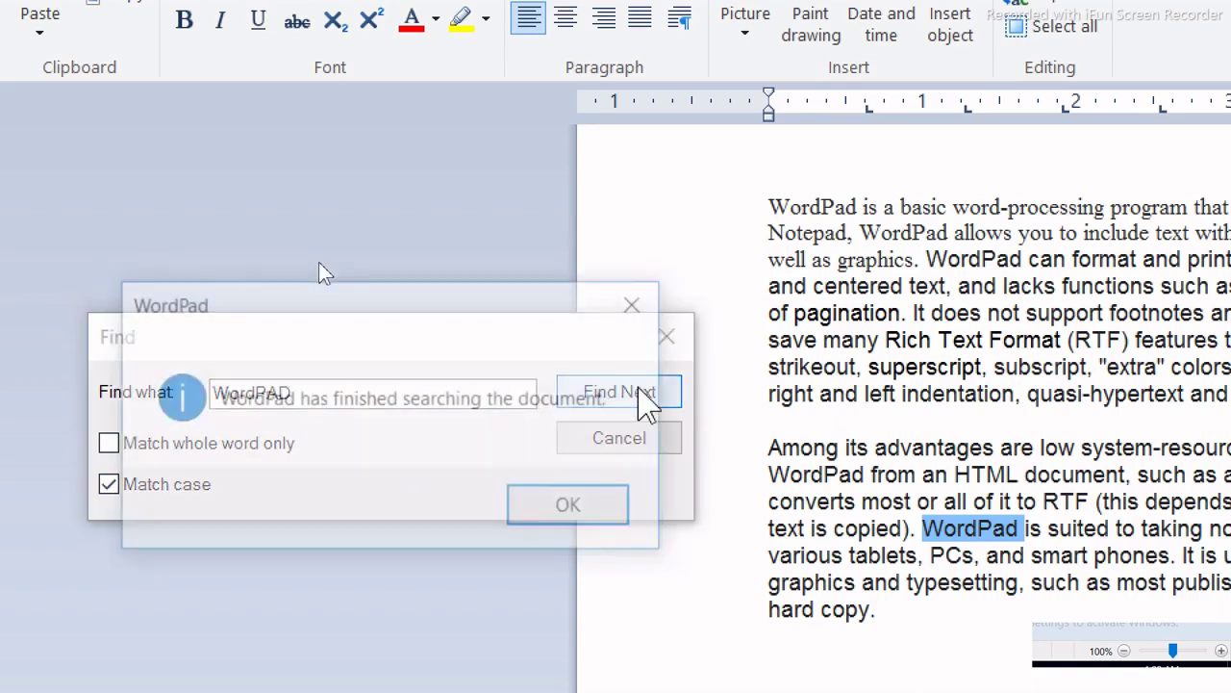
pyautogui.click(558, 509)
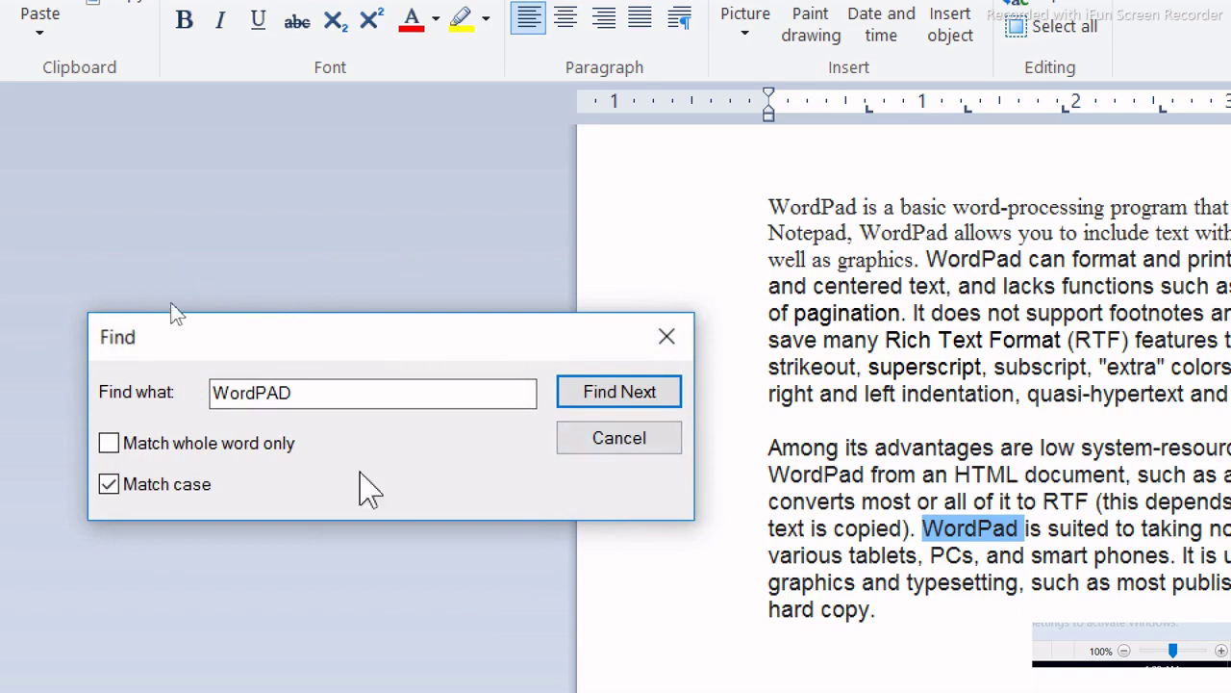
# - Search through the whole document for WordPAD with whole-word matching on and case matching off
pyautogui.click(107, 442)
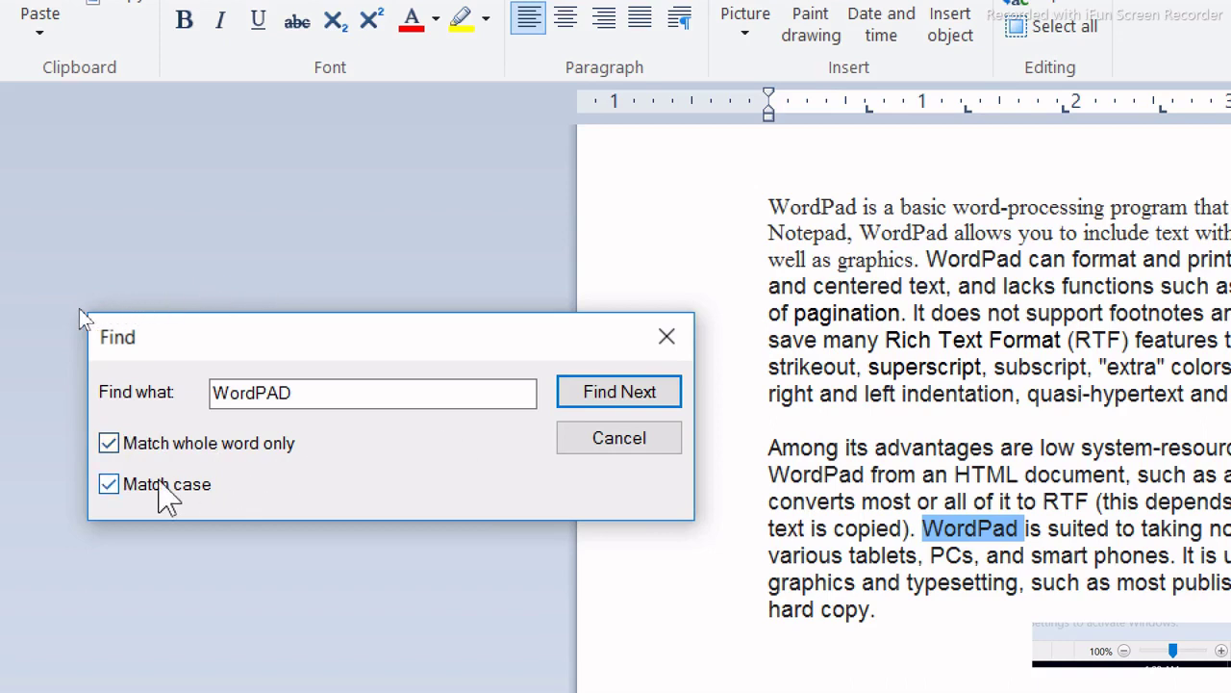
pyautogui.click(159, 483)
pyautogui.click(628, 402)
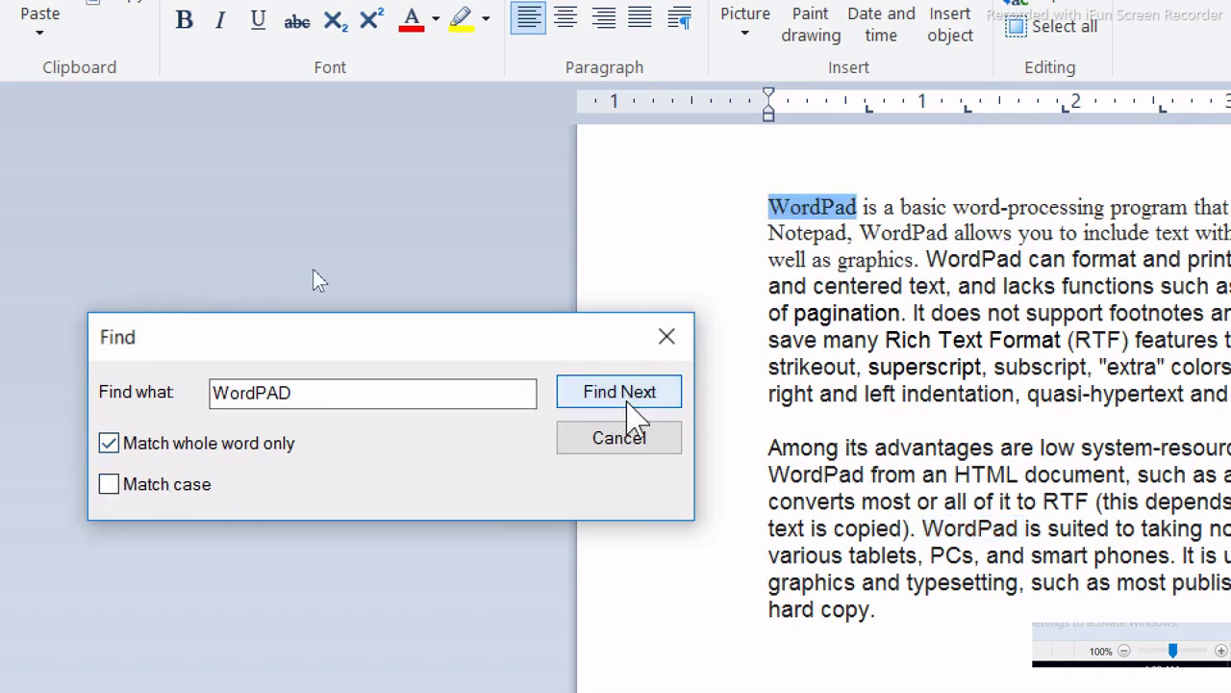
pyautogui.click(627, 402)
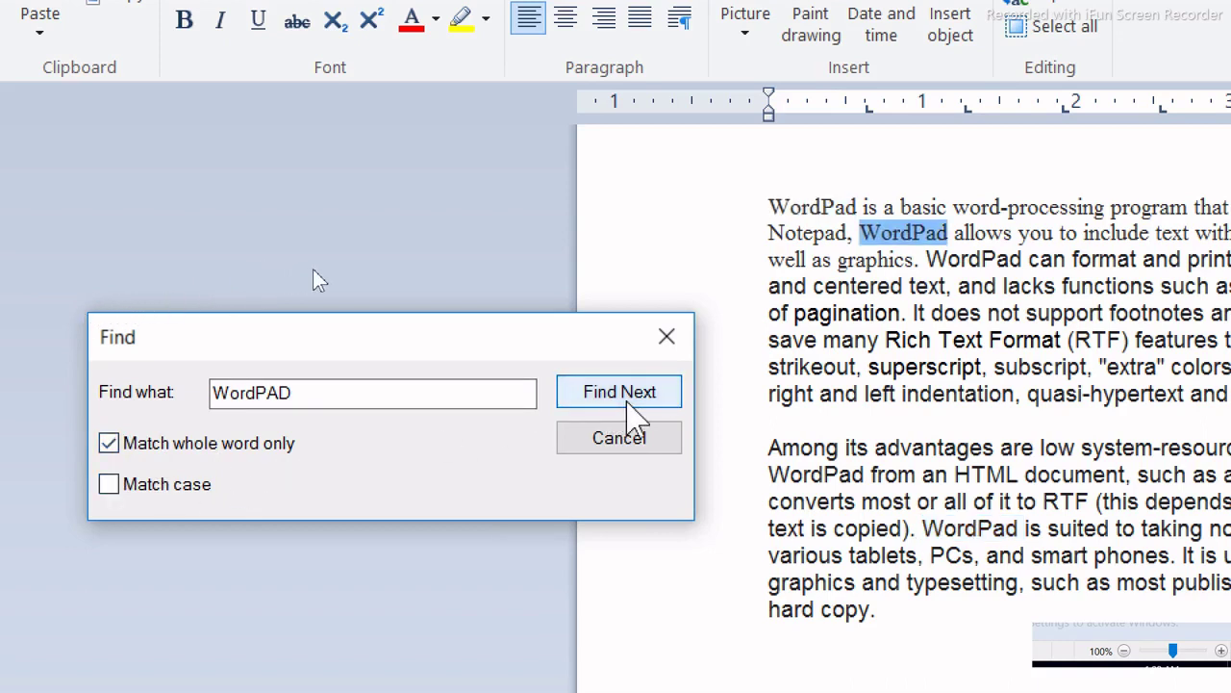
pyautogui.click(627, 402)
pyautogui.click(628, 402)
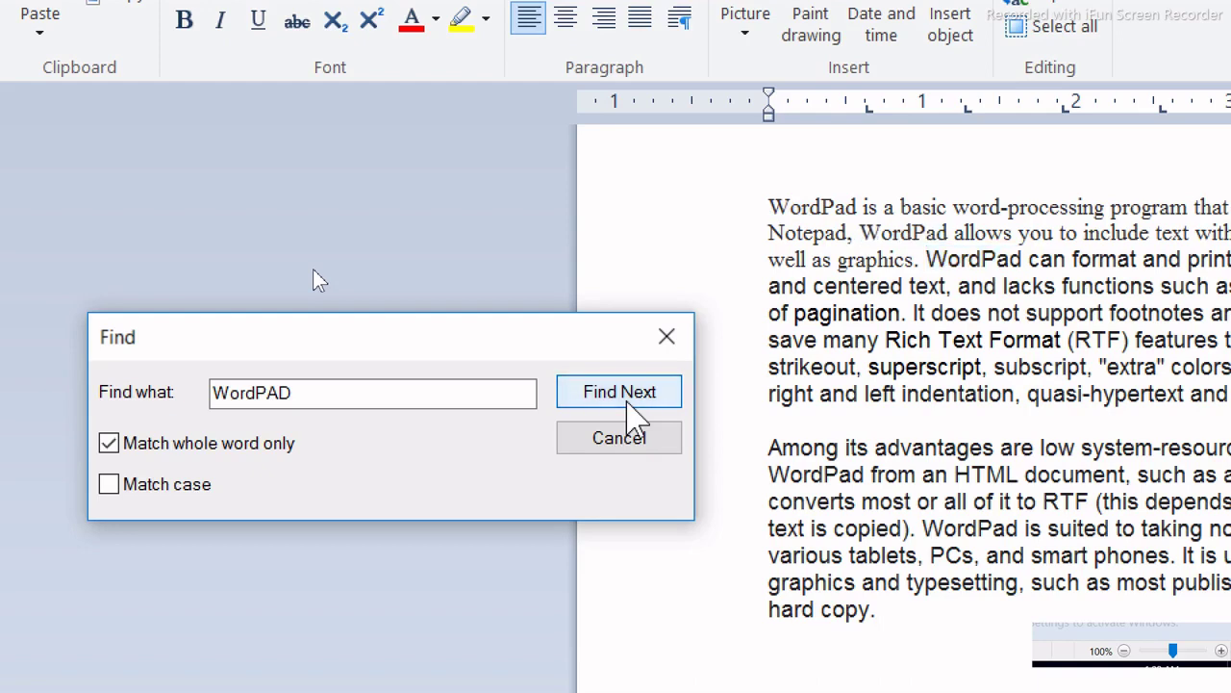
pyautogui.click(627, 402)
pyautogui.click(627, 396)
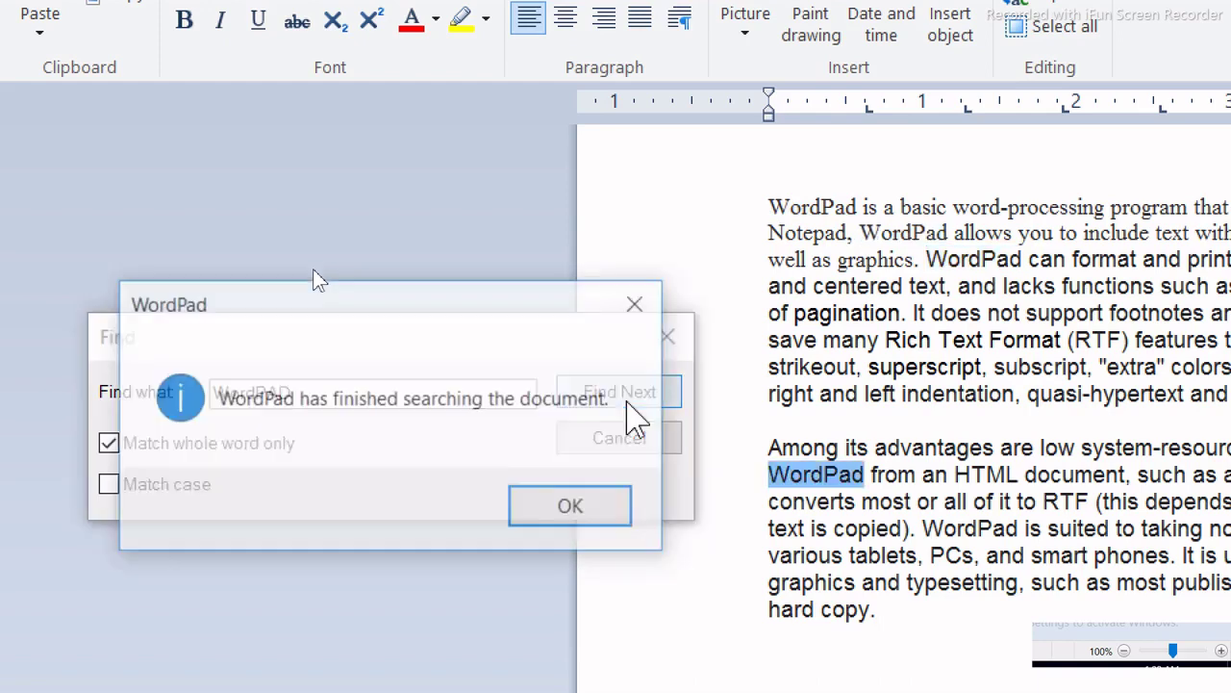
# - Close the completed Find search and replace the selected WordPad in the second paragraph with PradipITWorld, with whole-word matching turned off
pyautogui.click(578, 507)
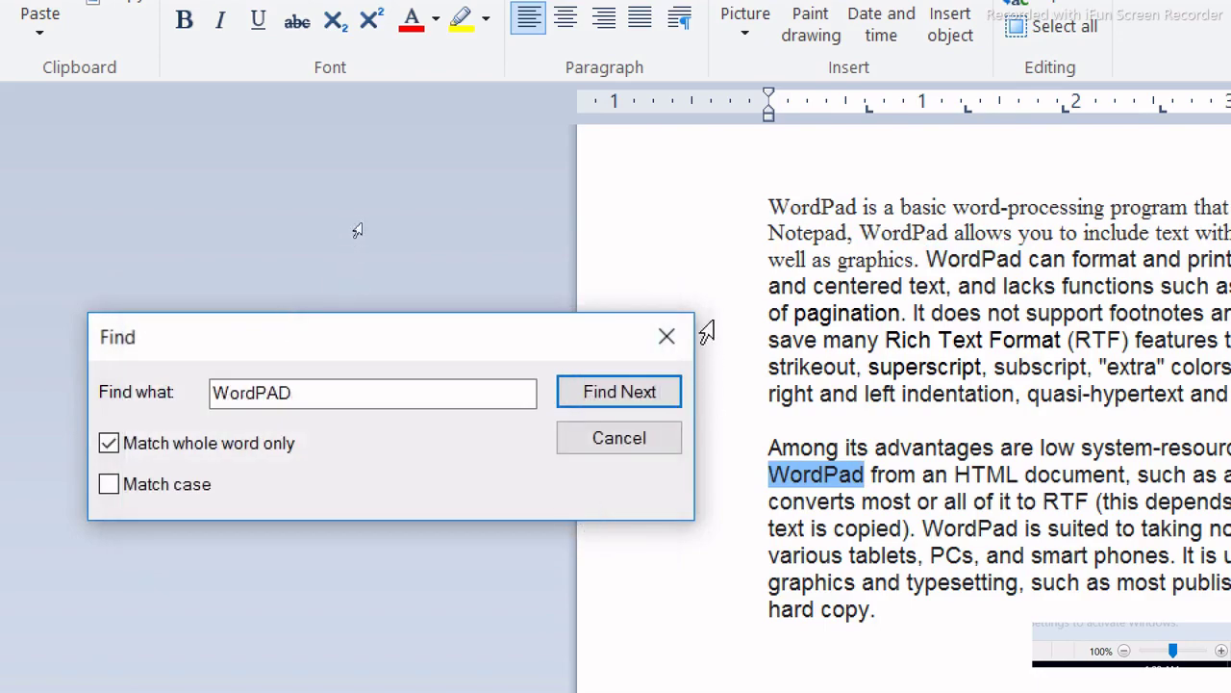
pyautogui.click(666, 339)
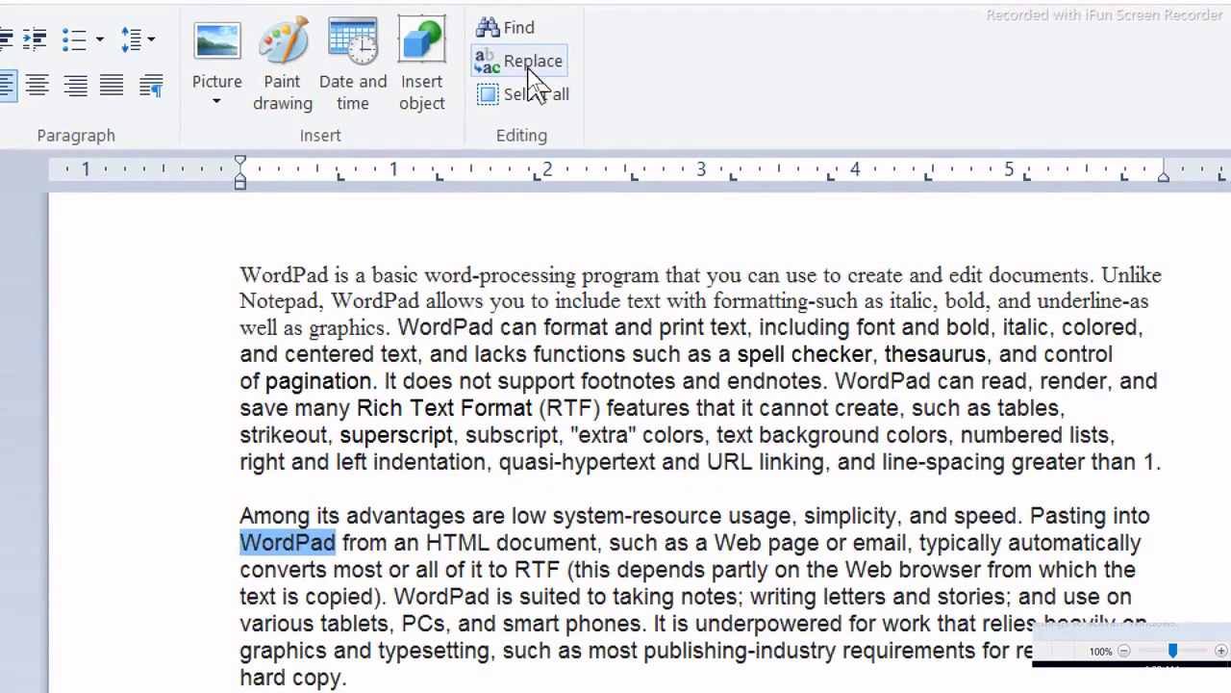
pyautogui.click(541, 71)
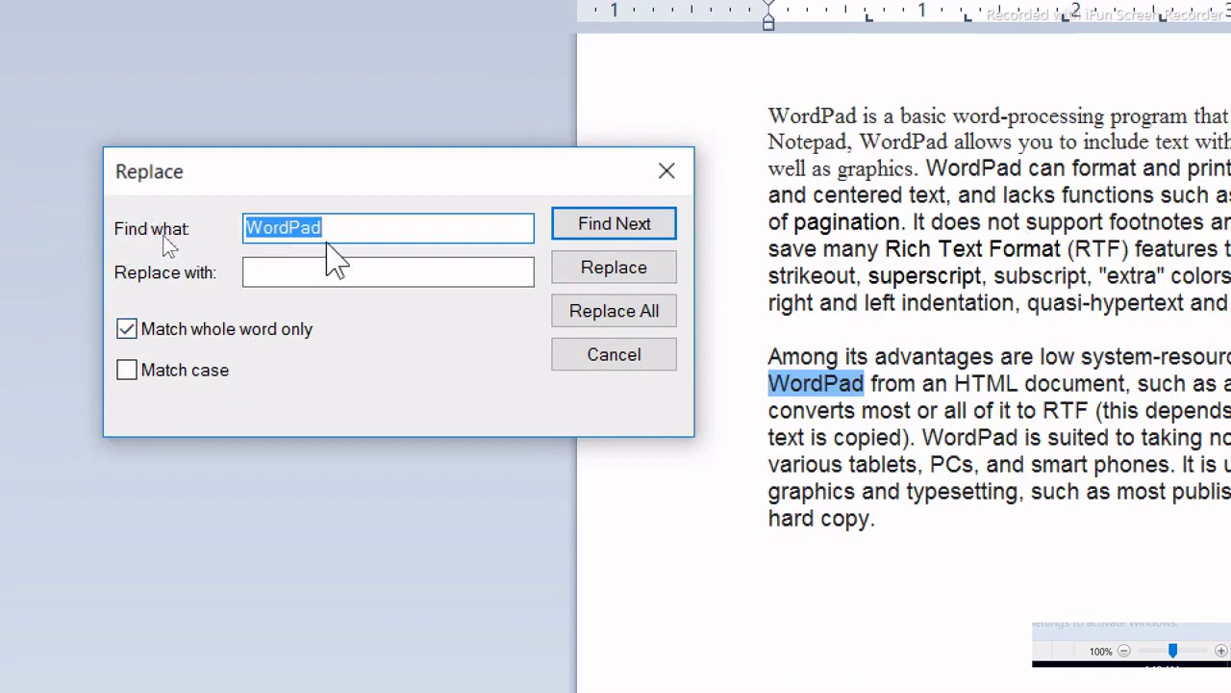
pyautogui.click(284, 276)
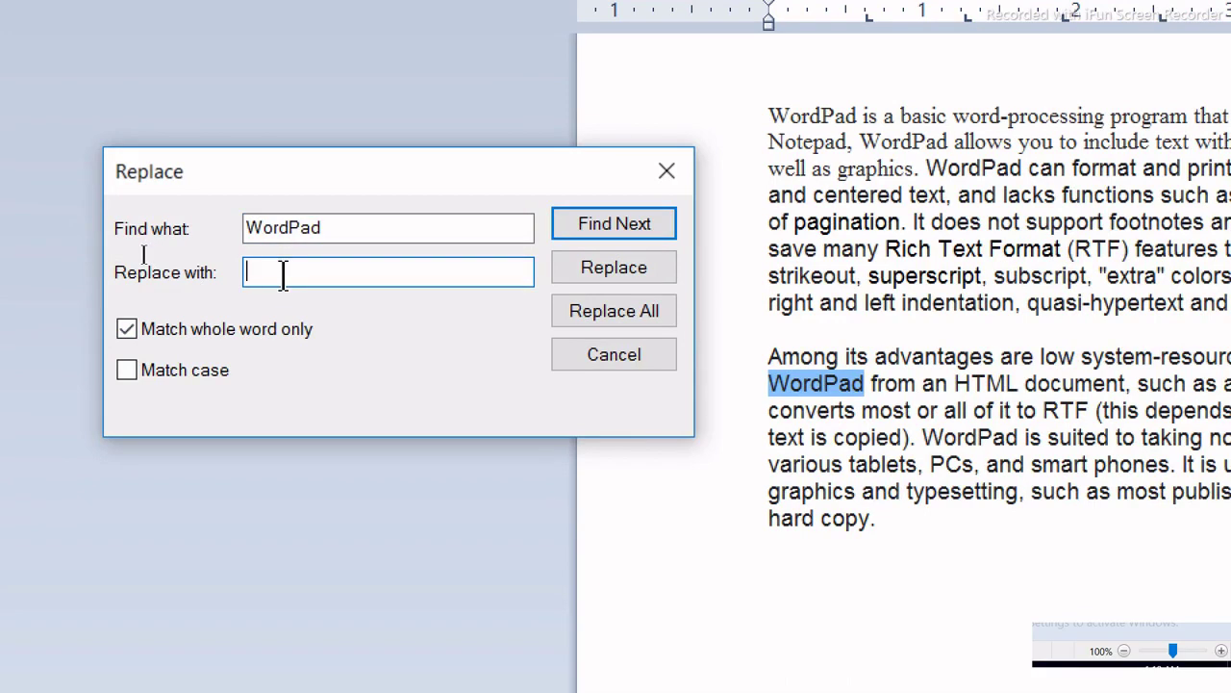
pyautogui.write('PradipITWorld')
pyautogui.click(223, 329)
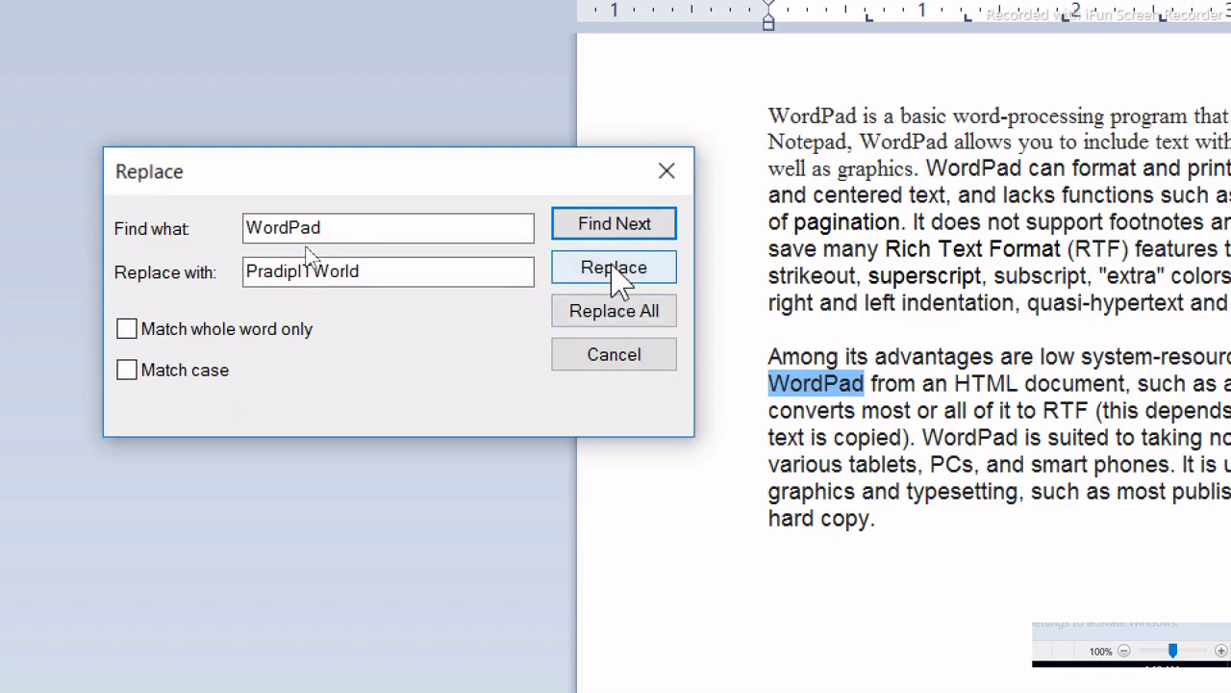
pyautogui.click(613, 270)
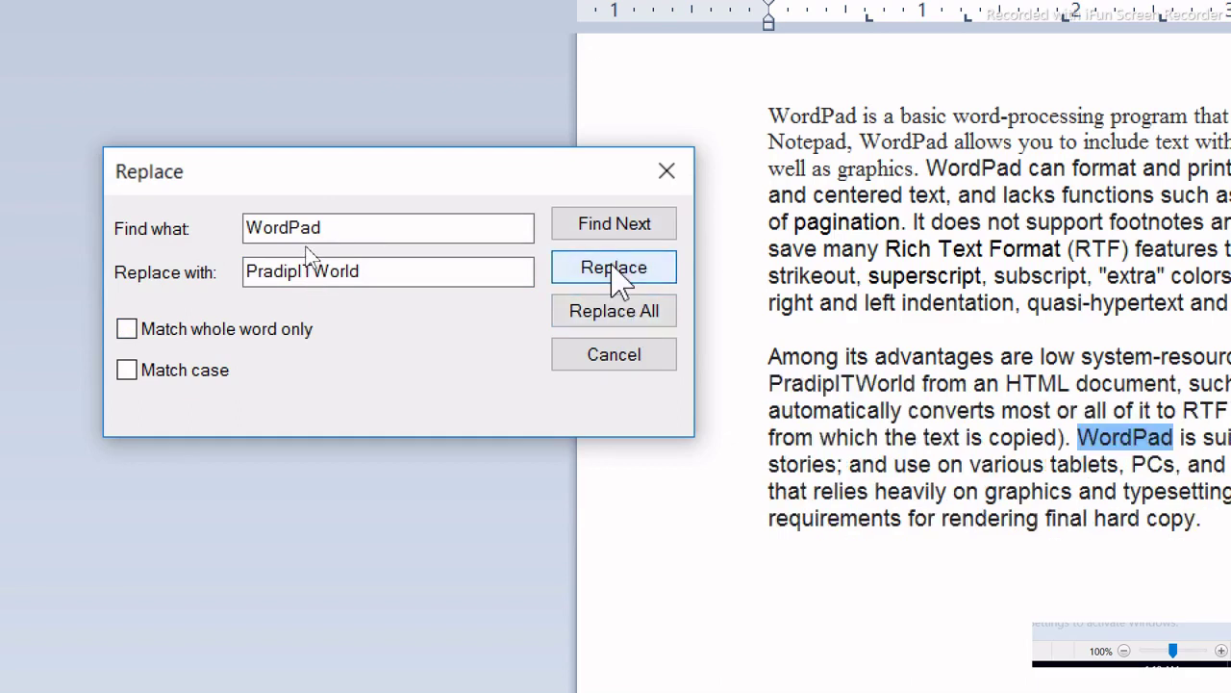
pyautogui.click(890, 389)
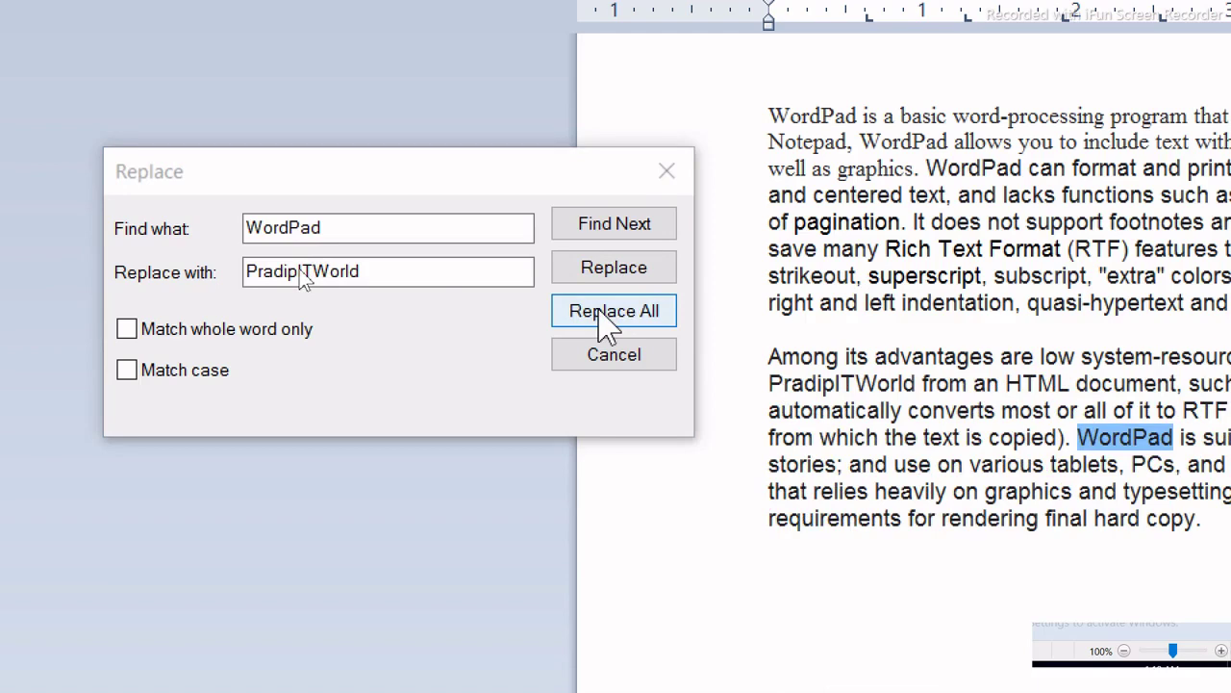
# - Replace all remaining occurrences of WordPad in the document with PradipITWorld and close the Replace dialog
pyautogui.click(607, 316)
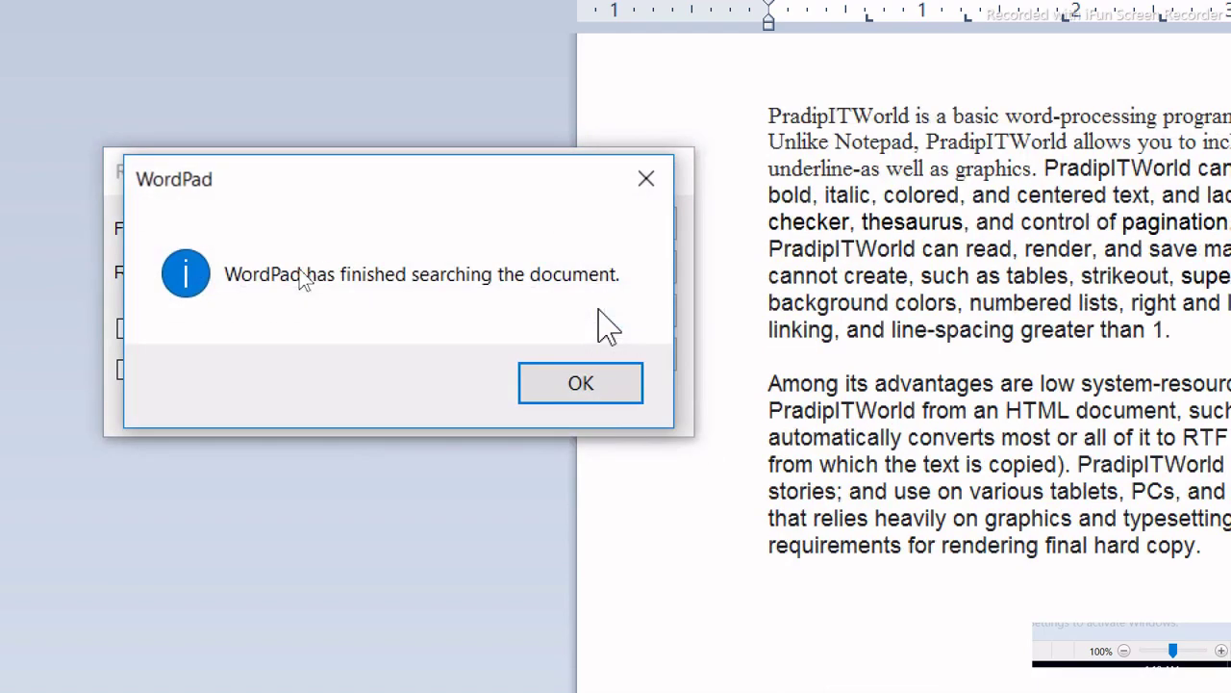
pyautogui.click(568, 397)
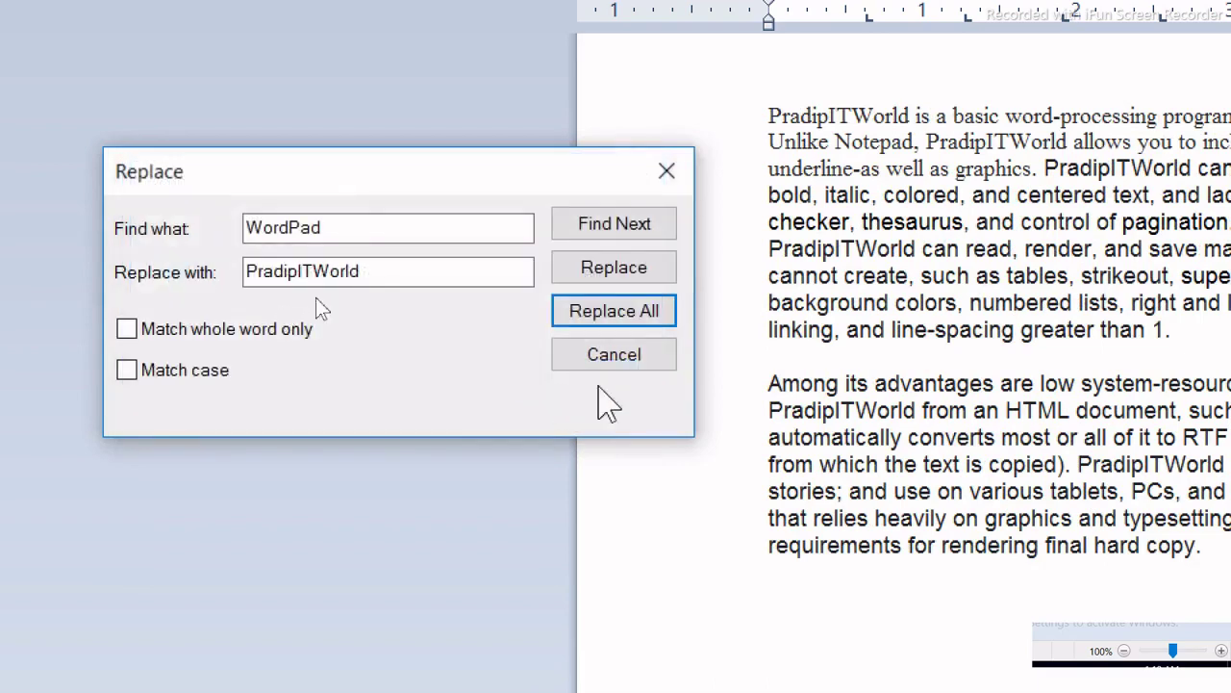
pyautogui.click(667, 171)
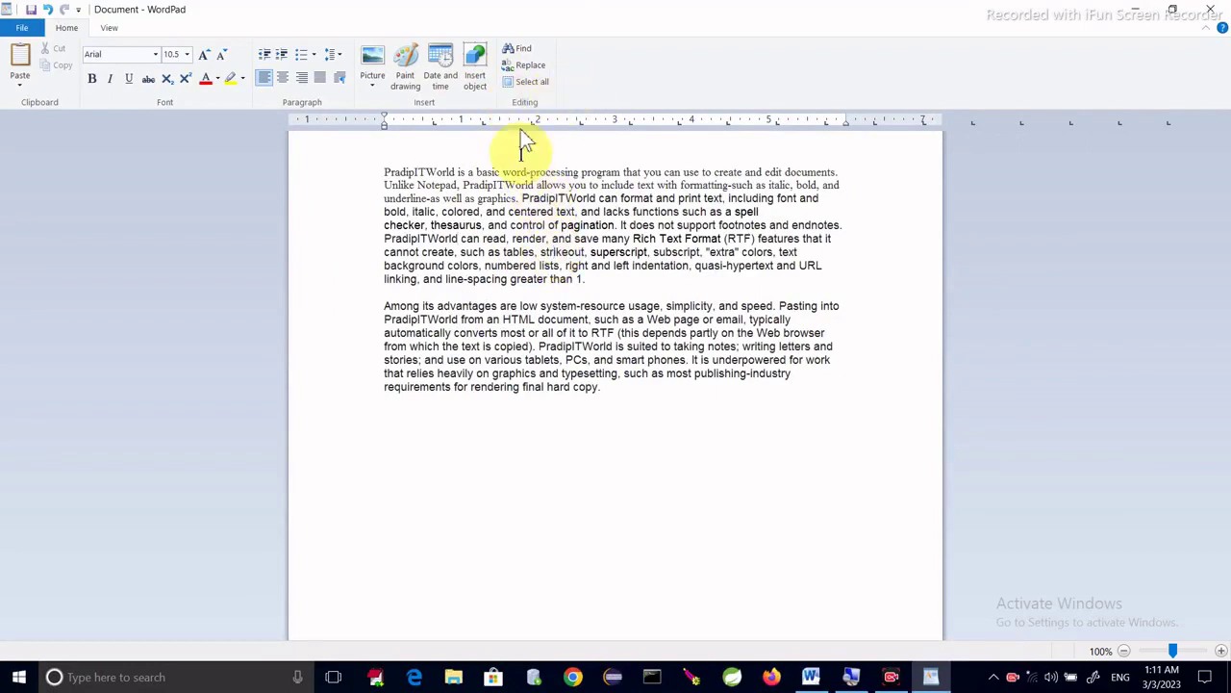
# - Select all of the document's content, and after that only the first paragraph's line beginning with "background colors"
pyautogui.click(532, 82)
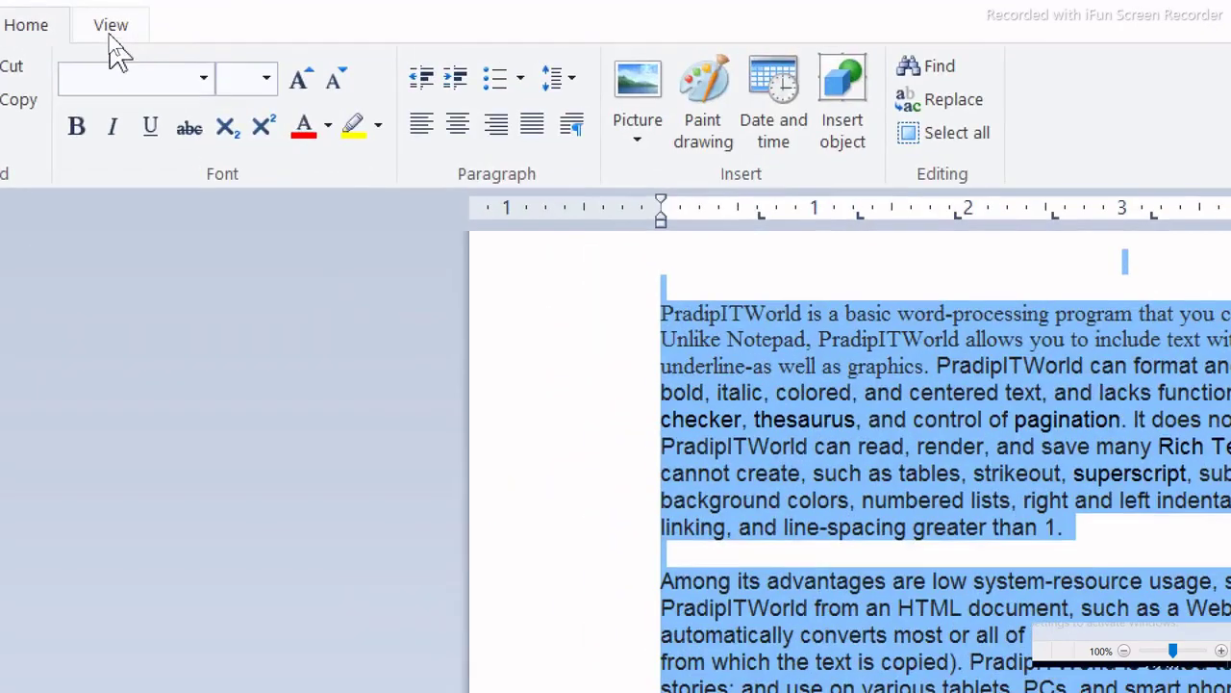
pyautogui.click(110, 30)
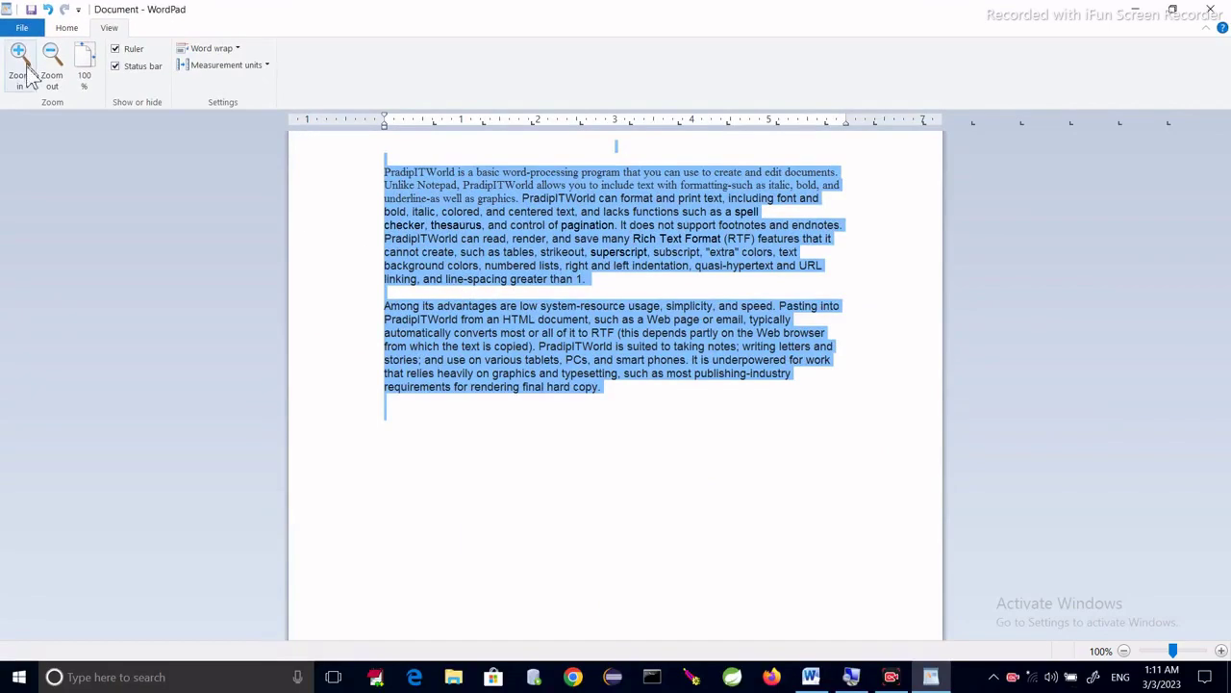
pyautogui.click(243, 265)
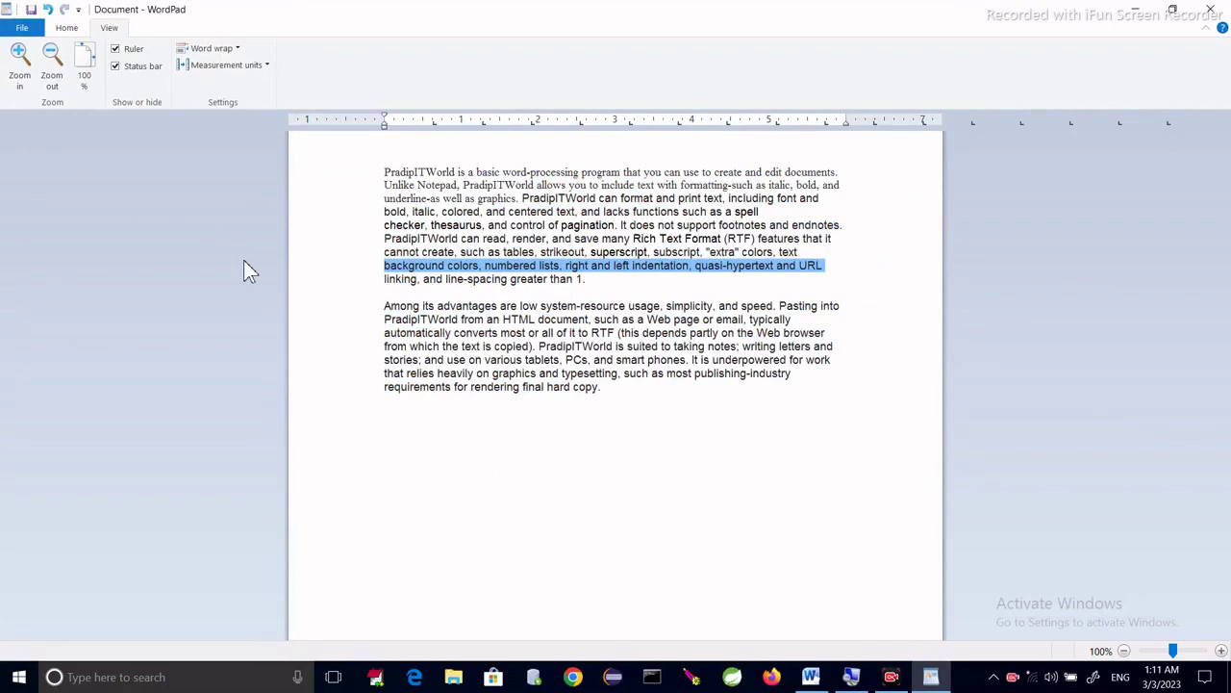
# - Zoom the document in to 130% and back out to 110%
pyautogui.click(21, 75)
pyautogui.click(21, 75)
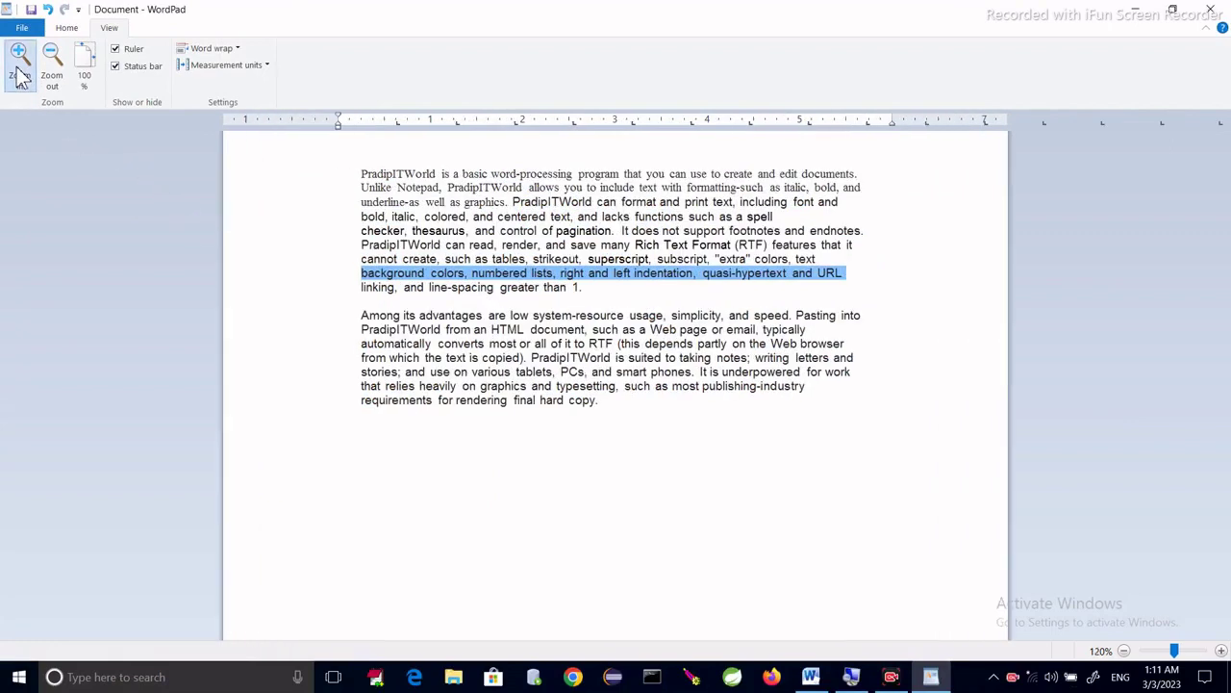
pyautogui.click(20, 75)
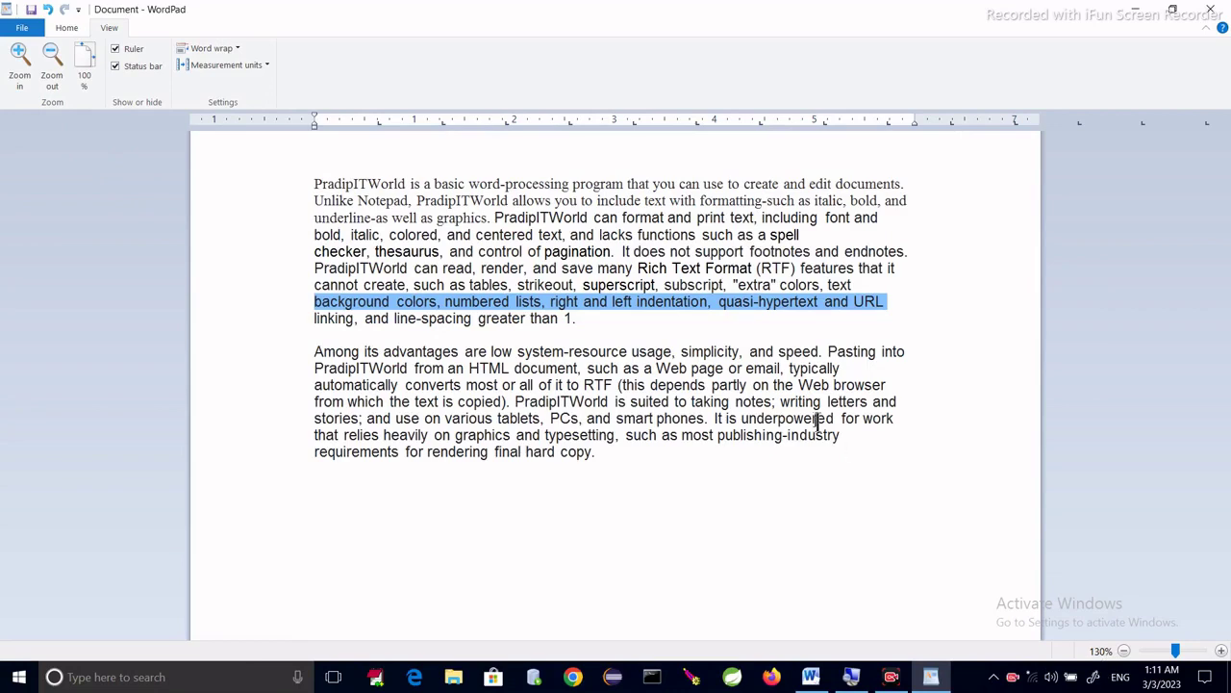
pyautogui.click(53, 77)
pyautogui.click(54, 79)
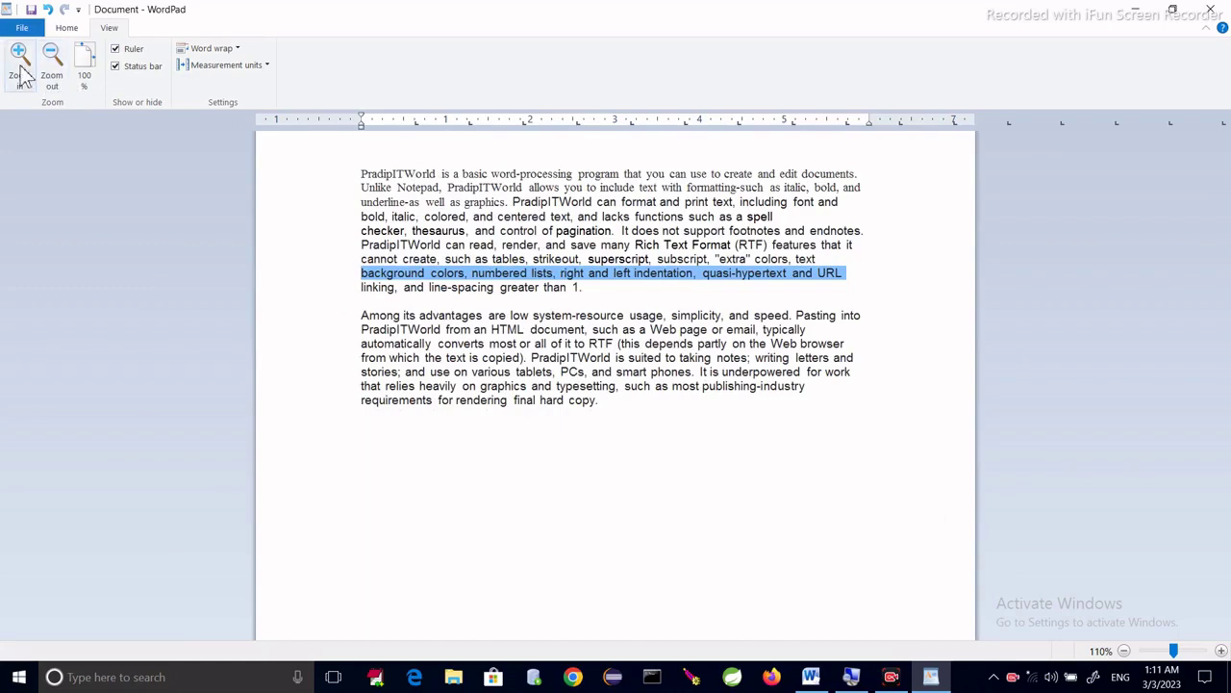
# - Zoom the document in to 160% and reset the zoom to 100%
pyautogui.click(19, 75)
pyautogui.click(19, 75)
pyautogui.click(19, 75)
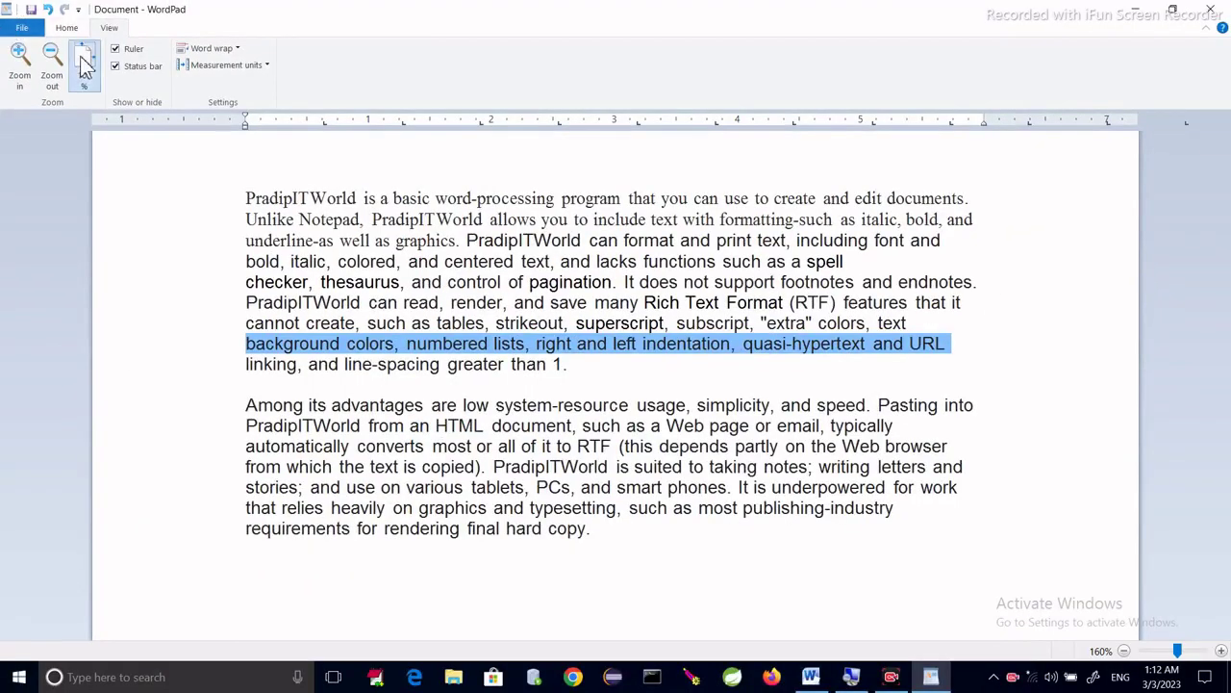
pyautogui.click(84, 62)
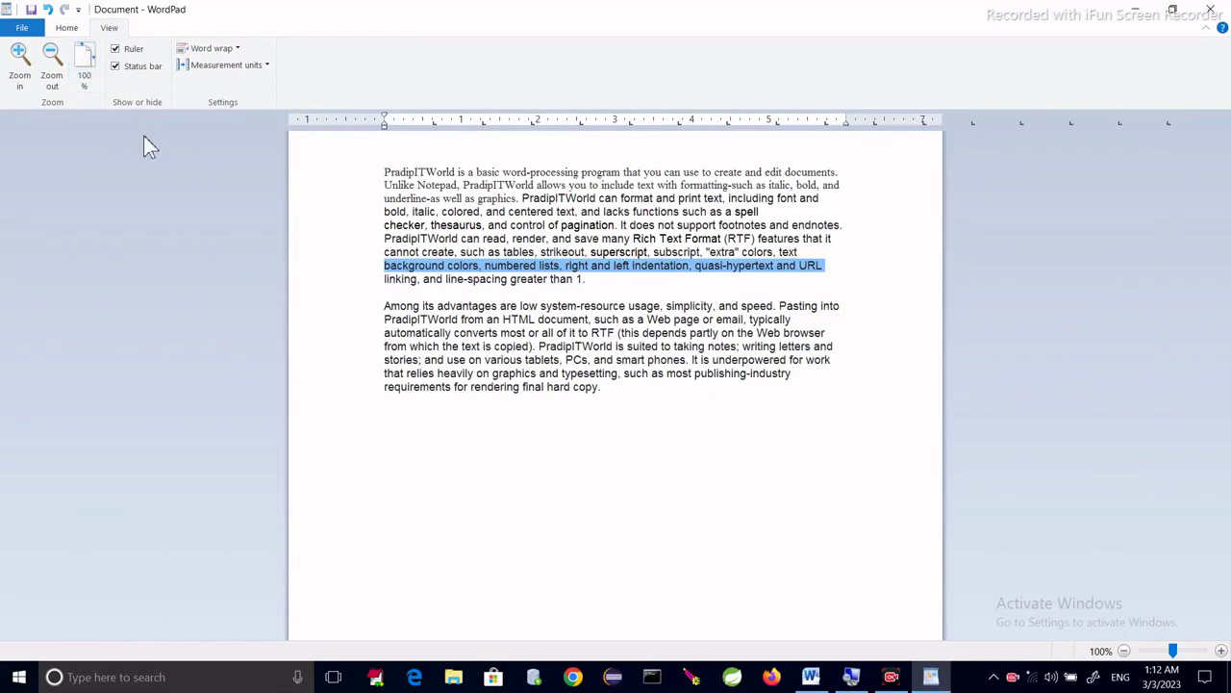
# - Hide the ruler and show it again, and hide the status bar
pyautogui.click(133, 51)
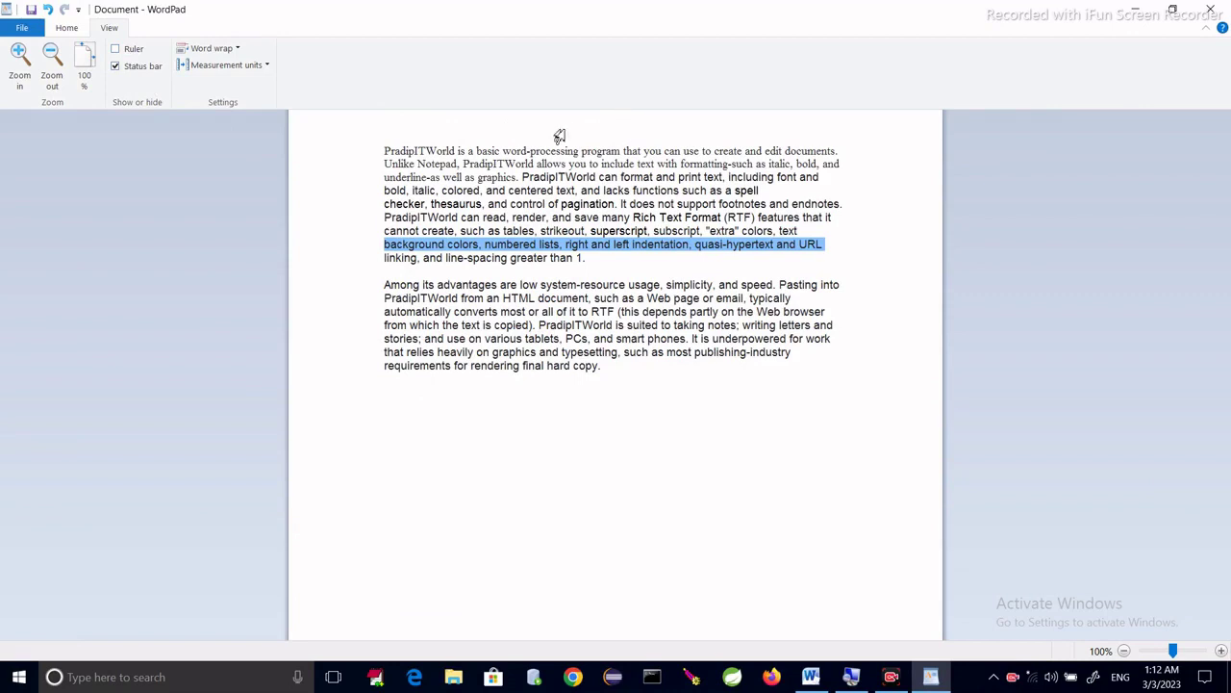
pyautogui.click(133, 50)
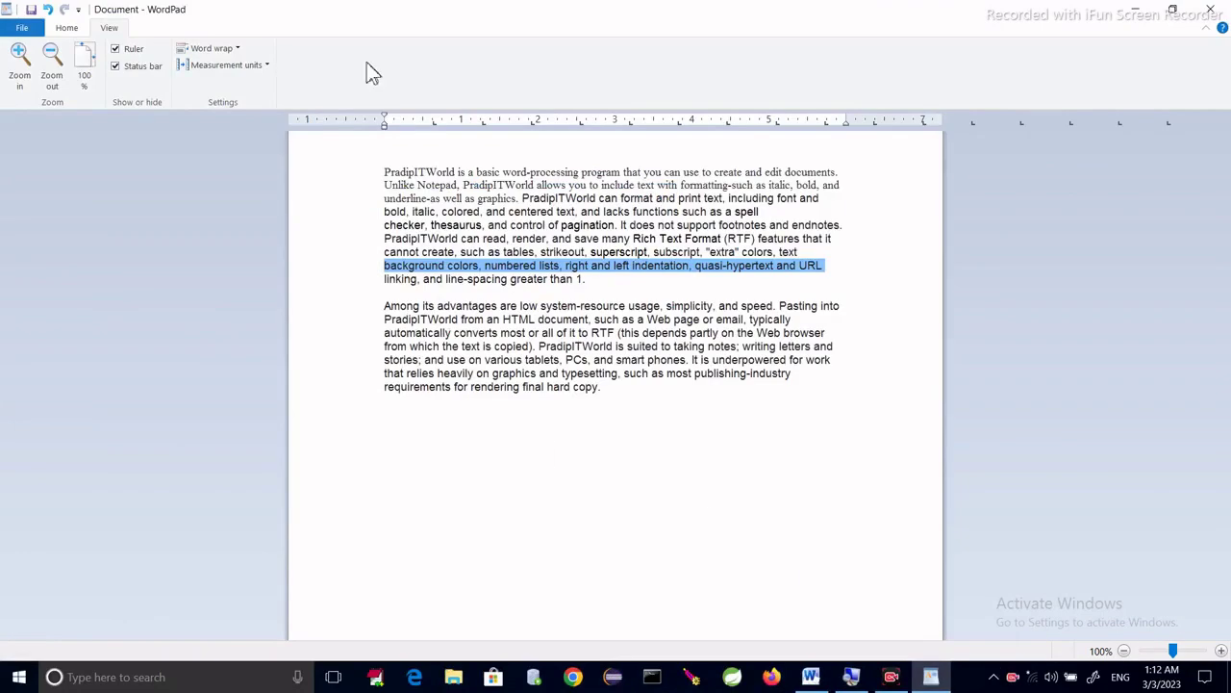
pyautogui.click(139, 63)
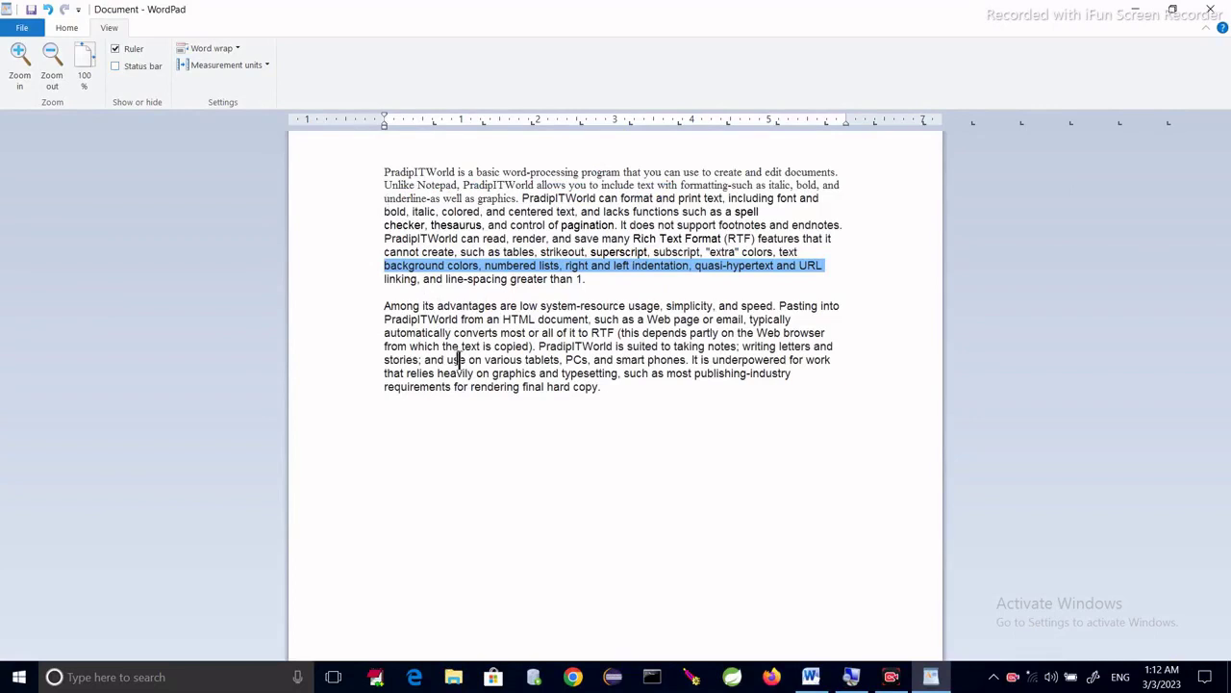
# - Switch word wrap to Wrap to window and No wrap, and return it to Wrap to ruler
pyautogui.click(237, 47)
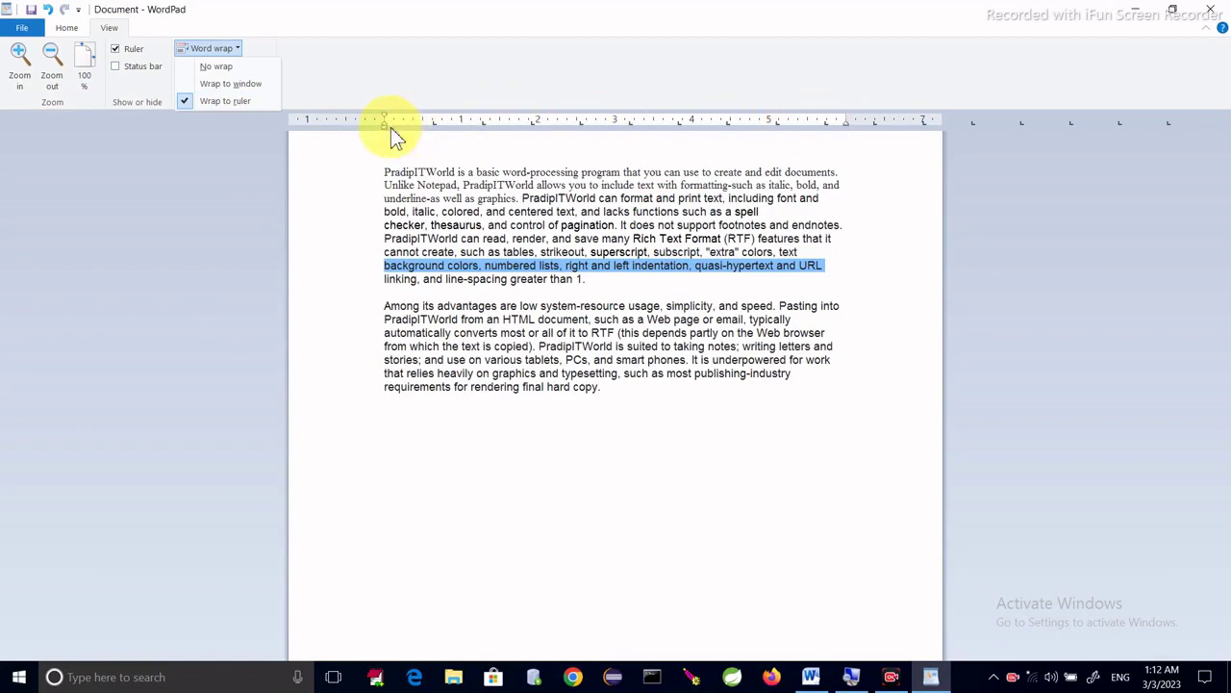
pyautogui.click(230, 83)
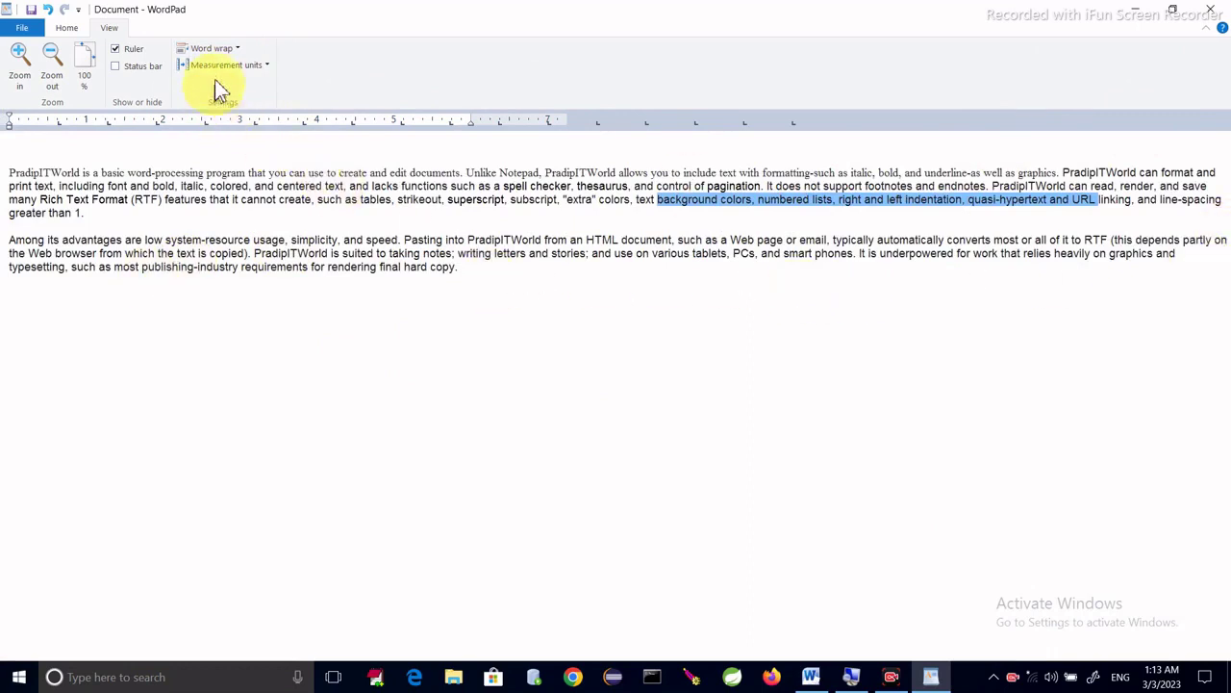
pyautogui.click(216, 55)
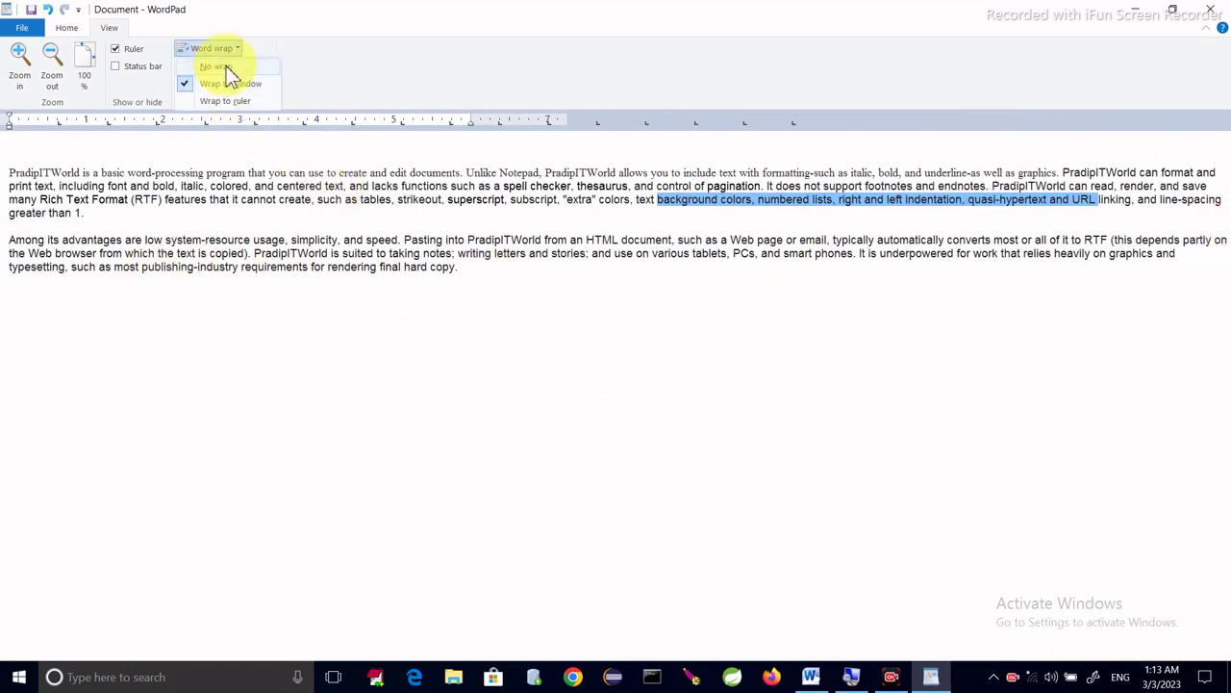
pyautogui.click(227, 69)
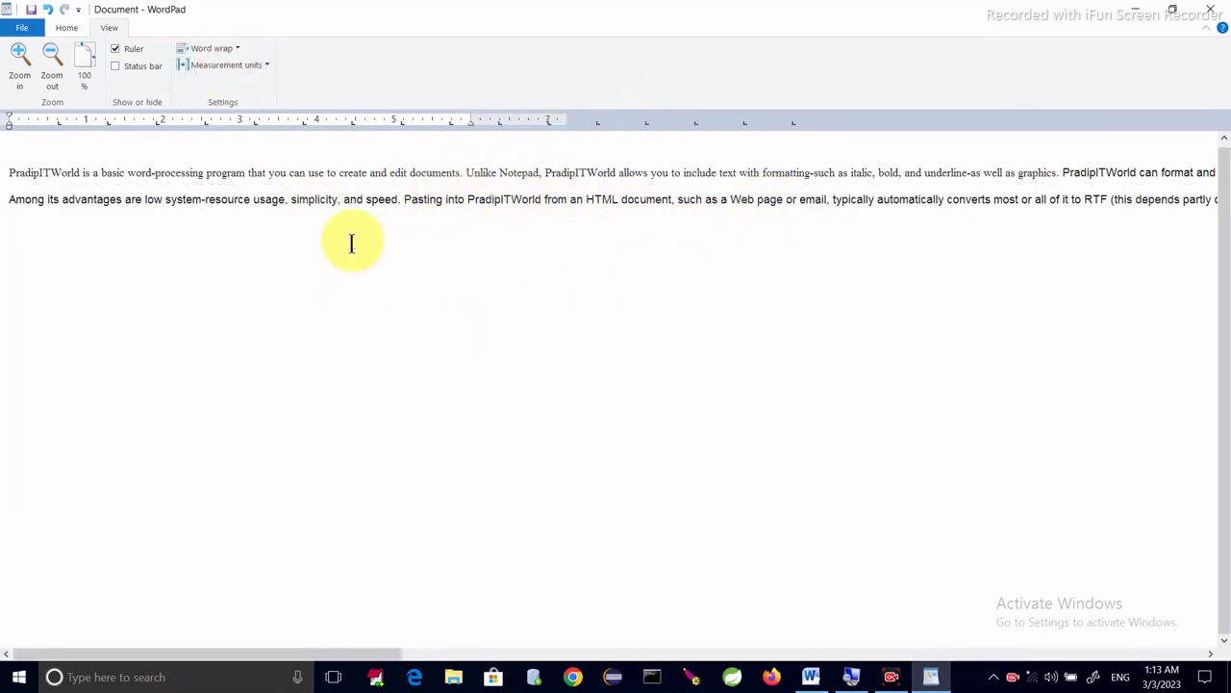
pyautogui.click(227, 54)
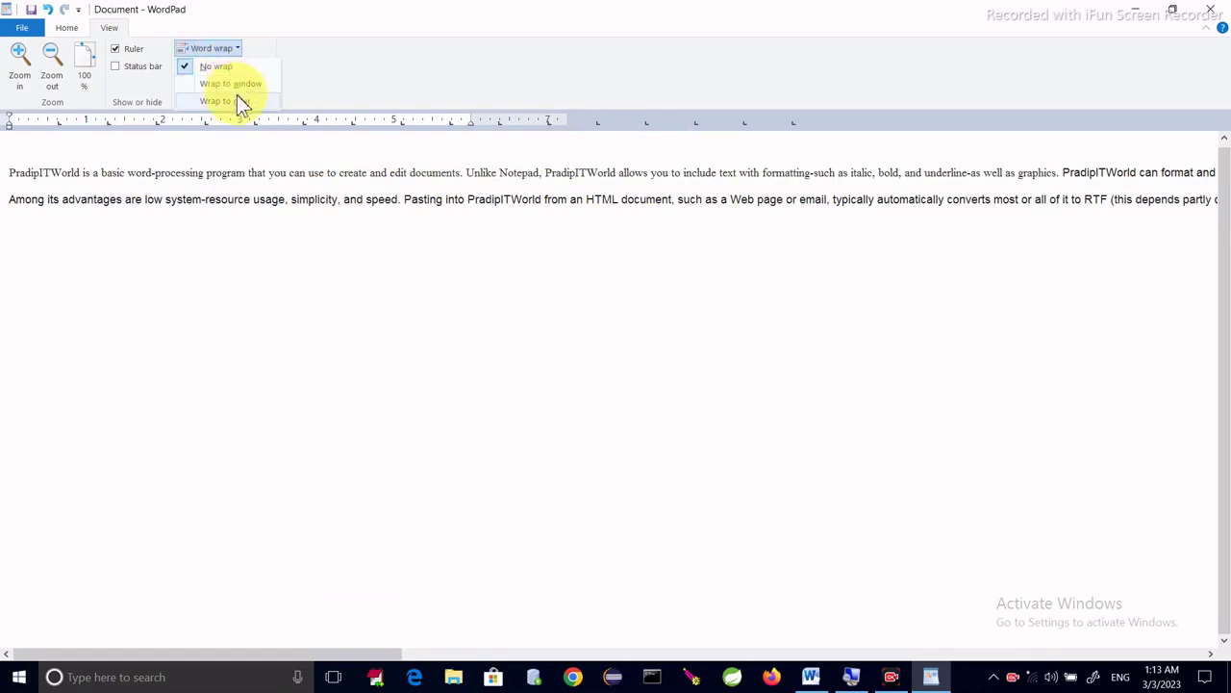
pyautogui.click(237, 96)
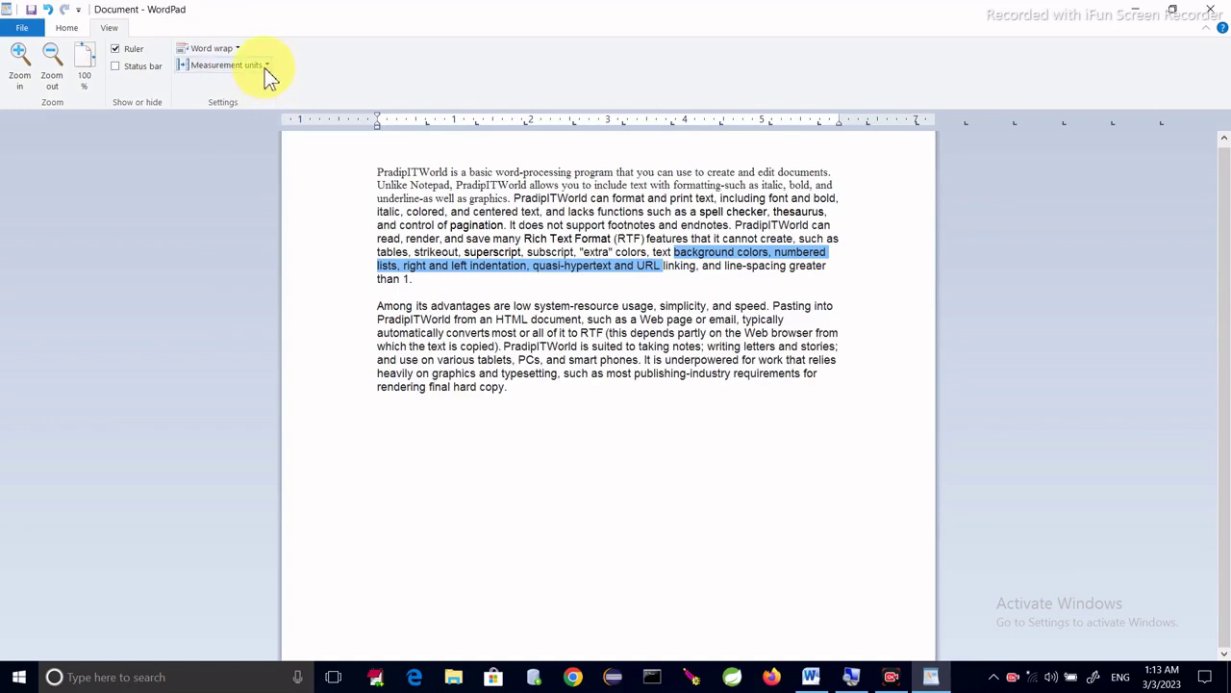
# - Open the choice of measurement units for the ruler
pyautogui.click(266, 65)
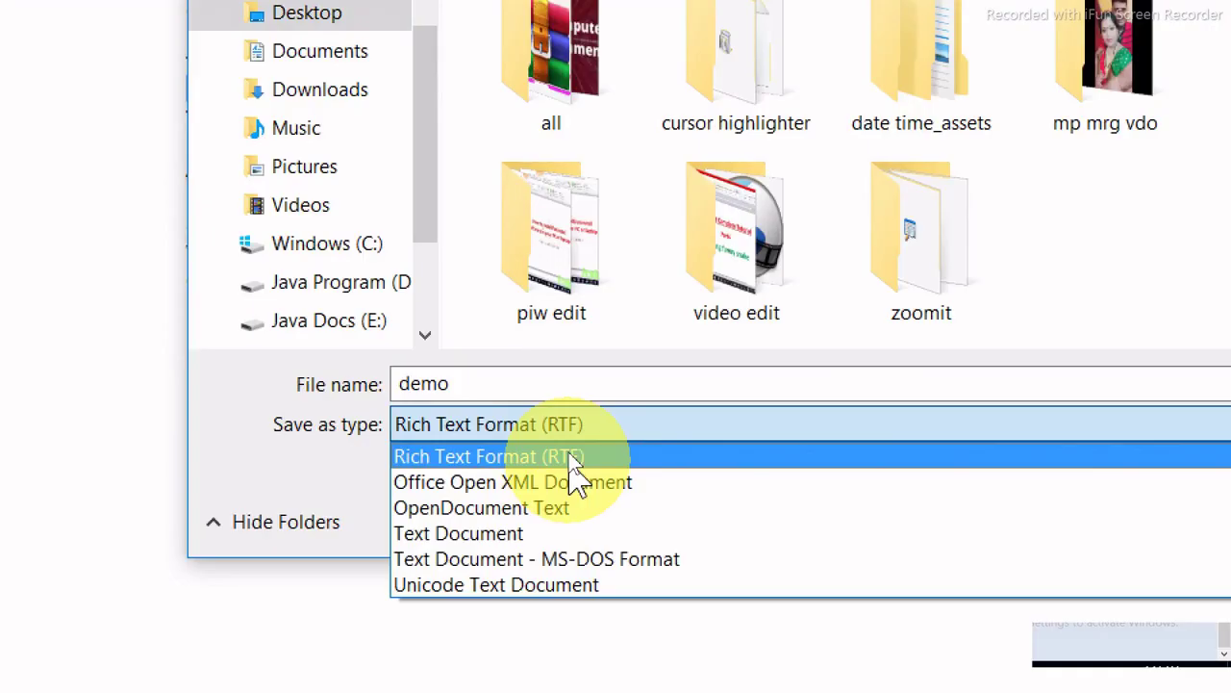